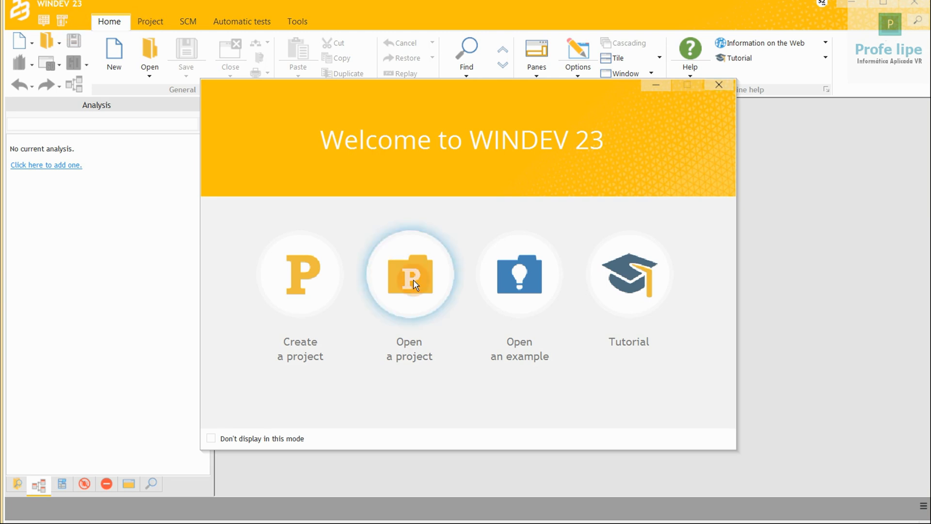
- Open the pinned project ZCURSOWD1 and display its project explorer
click(412, 280)
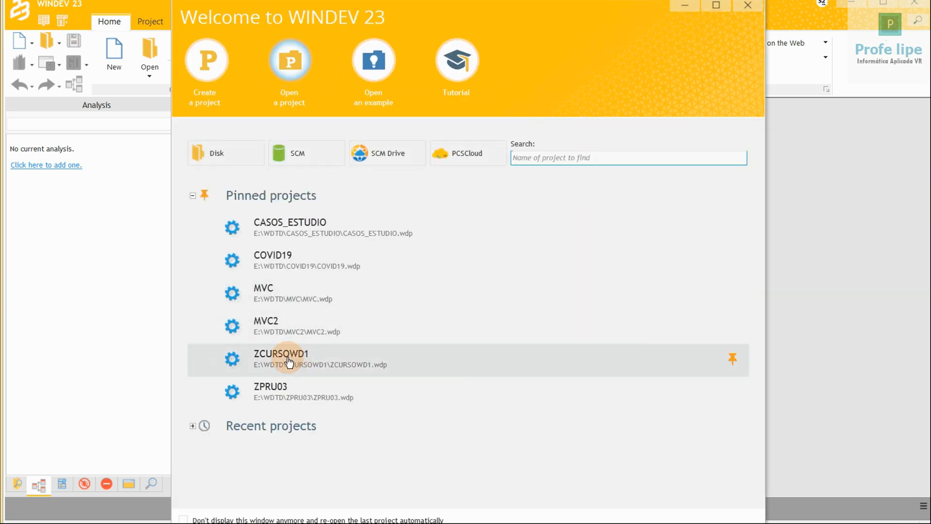
click(288, 361)
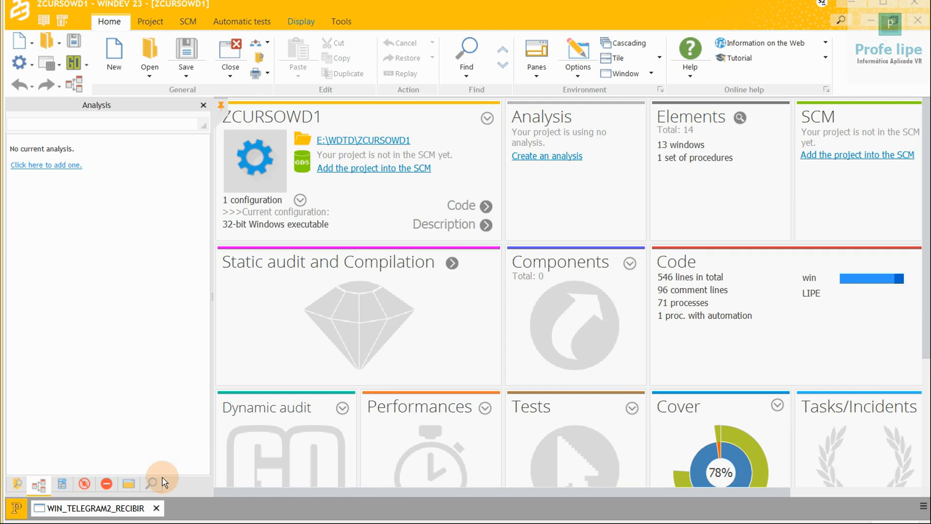
click(16, 482)
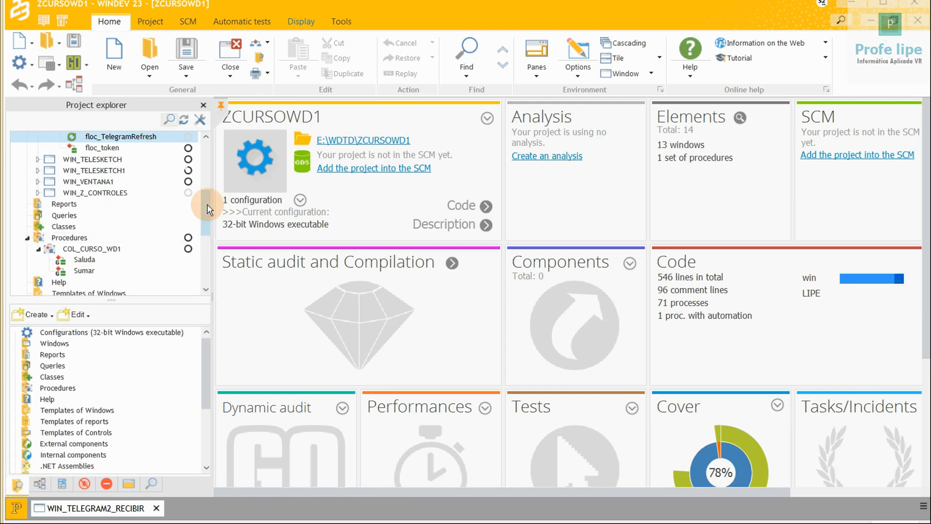
- Collapse WIN_TELEGRAM2_RECIBIR and look through the project's windows, classes and procedures in the explorer tree
drag(204, 215, 205, 145)
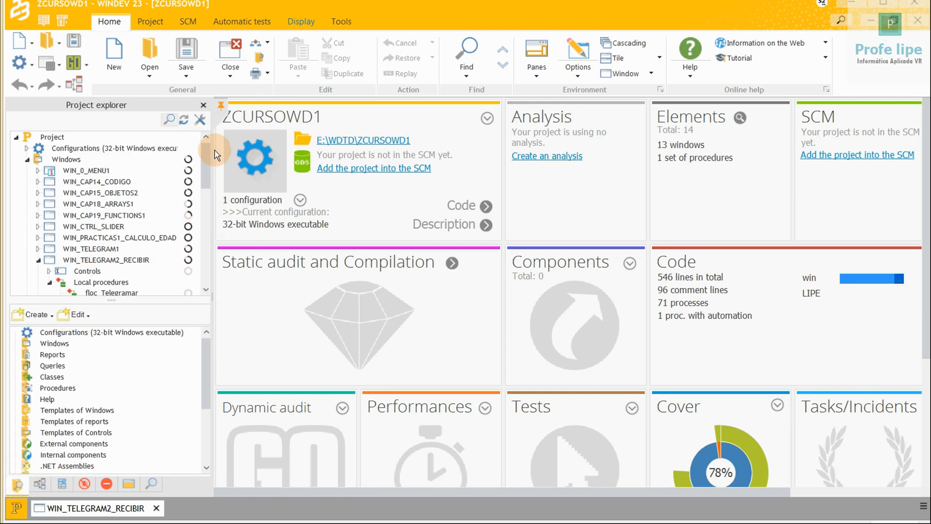
click(37, 260)
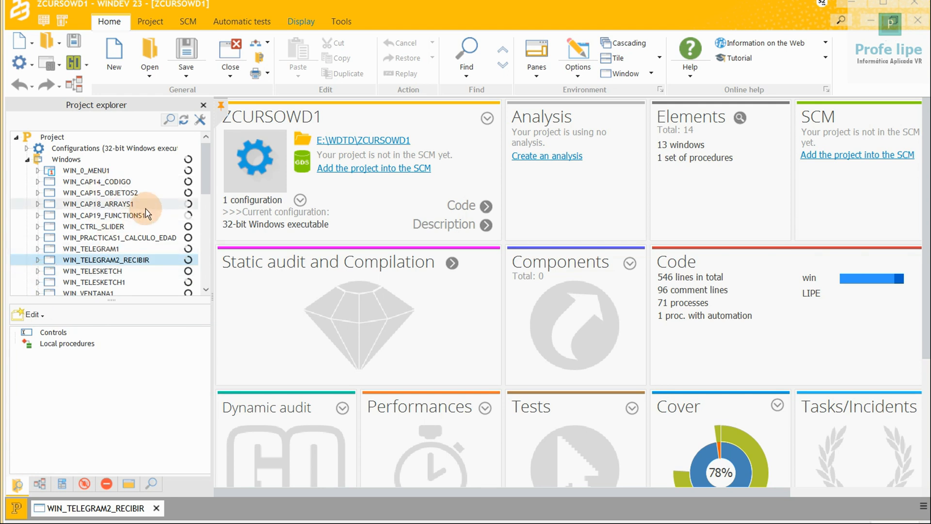
scroll(146, 214, down, 3)
scroll(143, 212, down, 2)
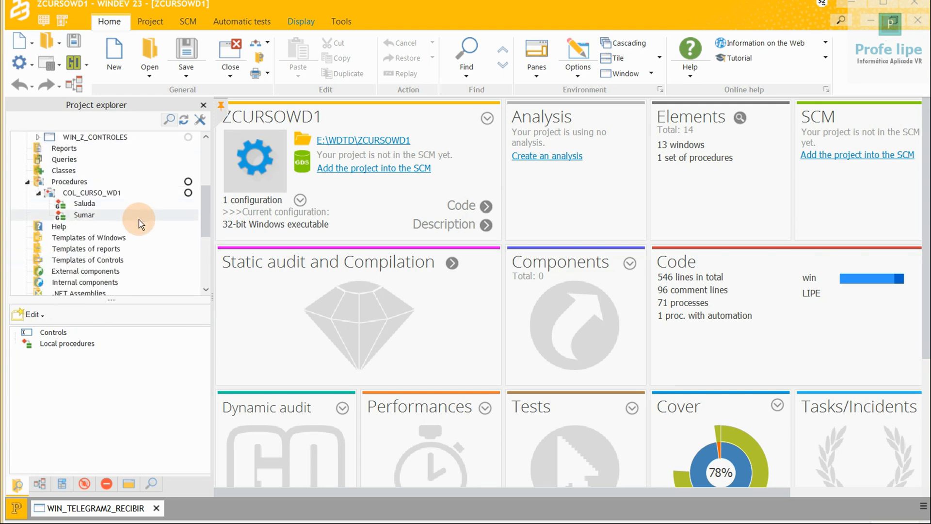
scroll(141, 220, up, 5)
scroll(141, 224, down, 2)
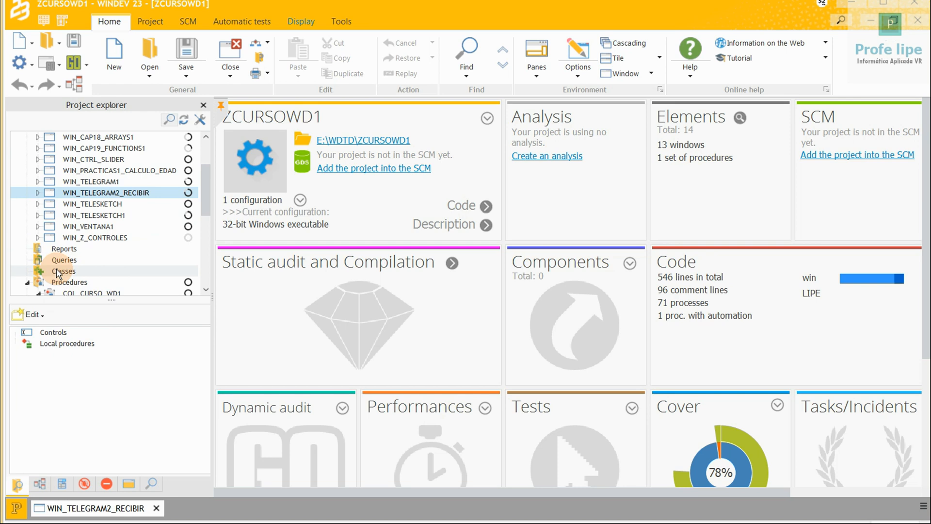
scroll(57, 274, up, 2)
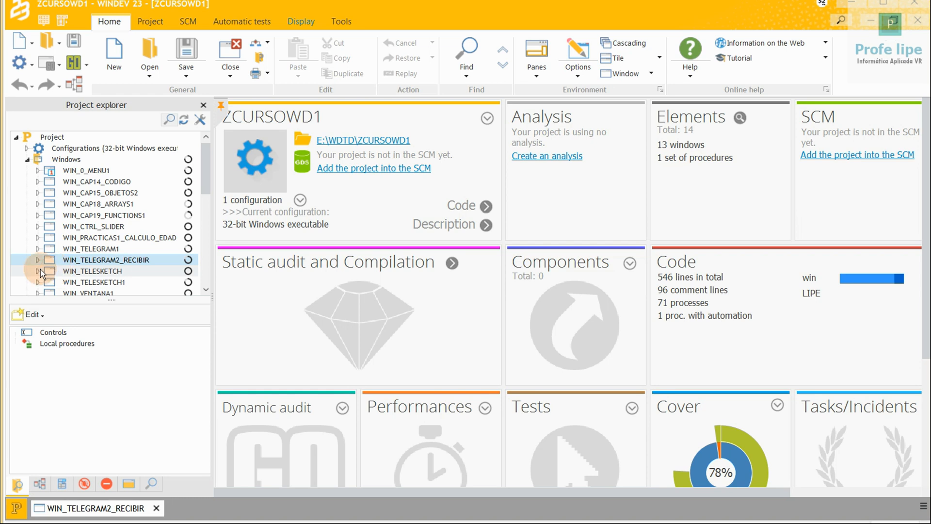
- Start creating an analysis named ZCURSOWD1, associated with the current project, and proceed to the database type
click(40, 485)
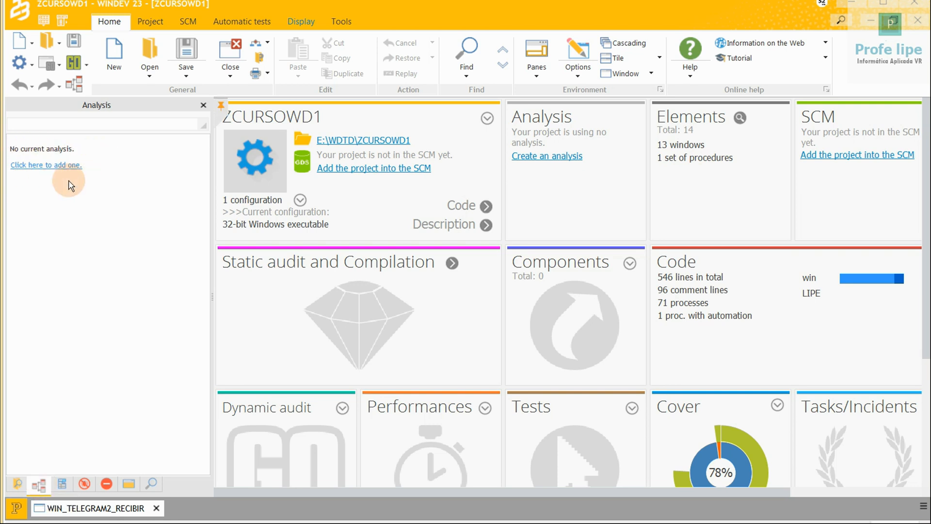
click(39, 170)
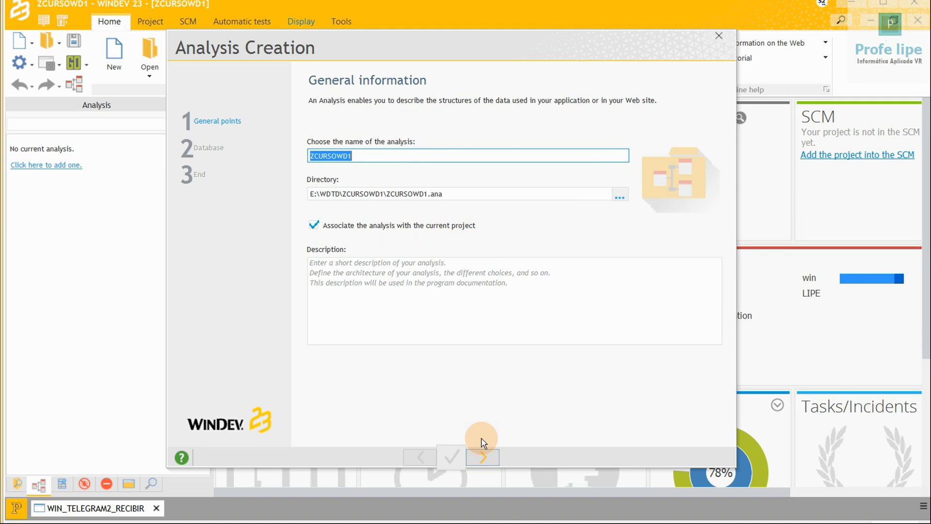
click(483, 458)
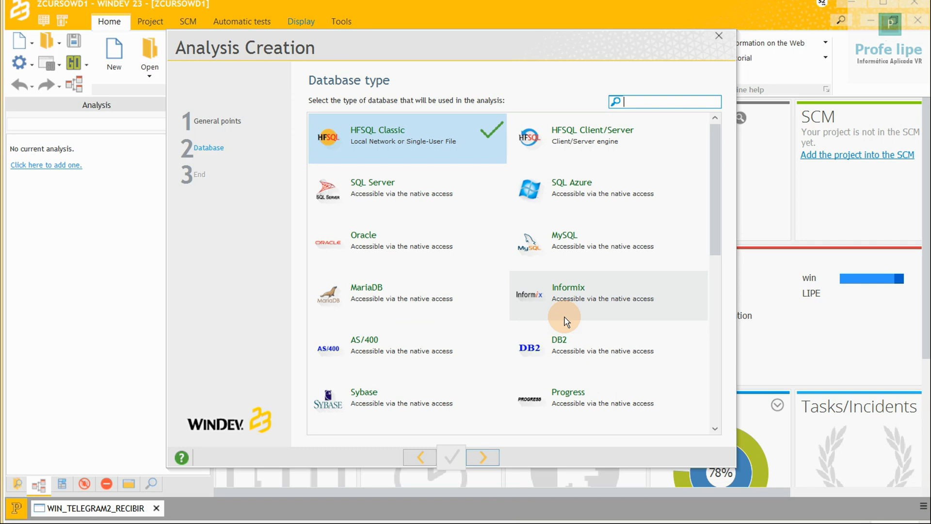
- Review the available database types, keep HFSQL Classic for the analysis and finish creating it
mouse_move(721, 165)
mouse_down()
mouse_move(717, 158)
mouse_move(714, 307)
mouse_move(711, 151)
mouse_up()
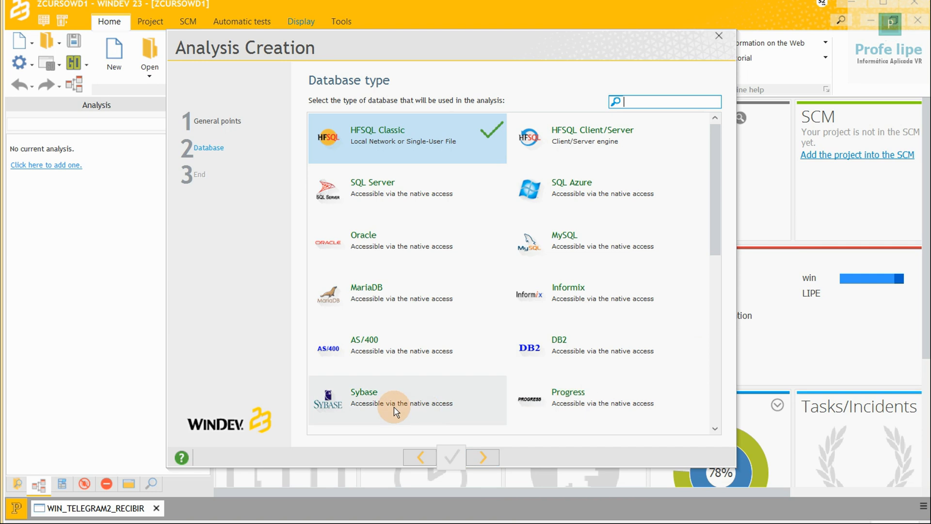
drag(715, 175, 713, 311)
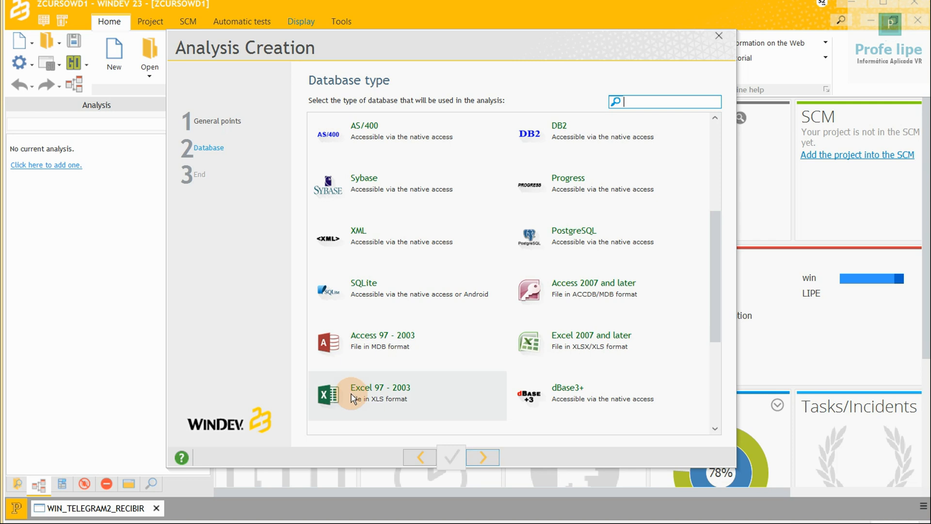
click(712, 303)
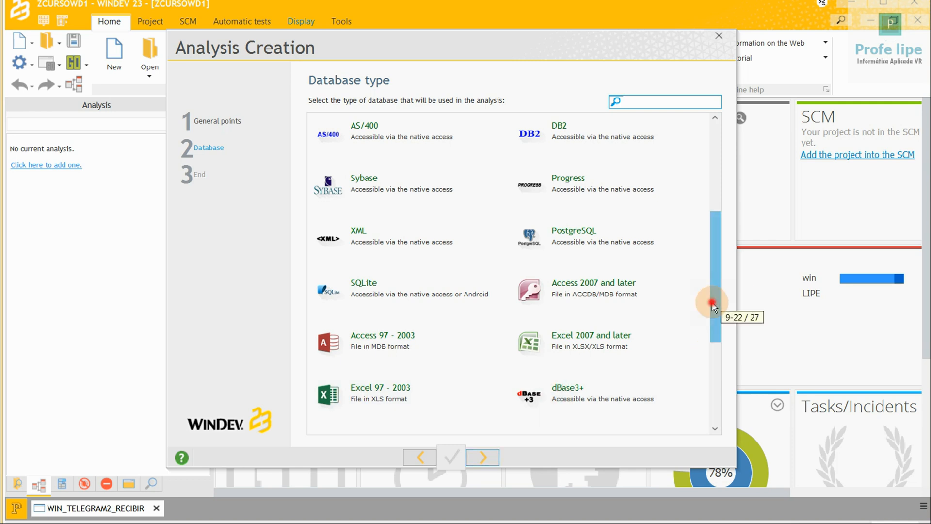
drag(712, 303, 713, 378)
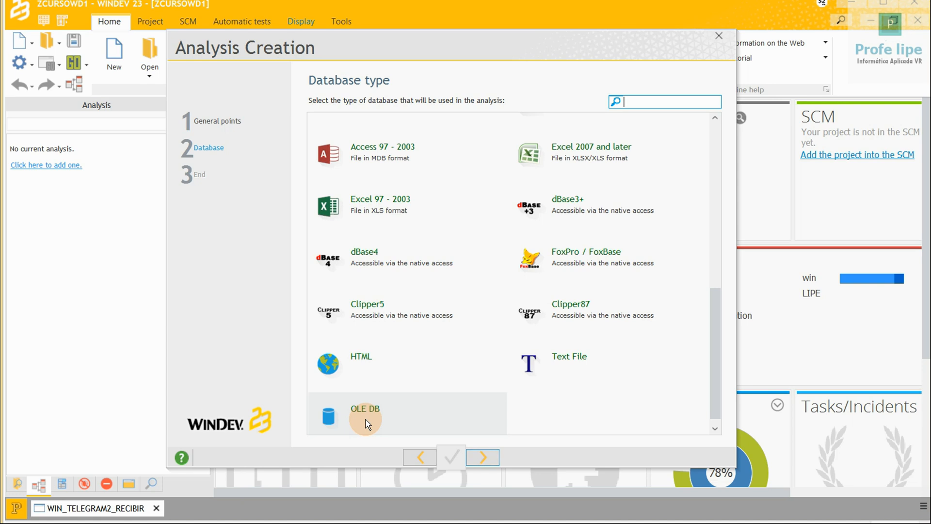
drag(718, 376, 715, 129)
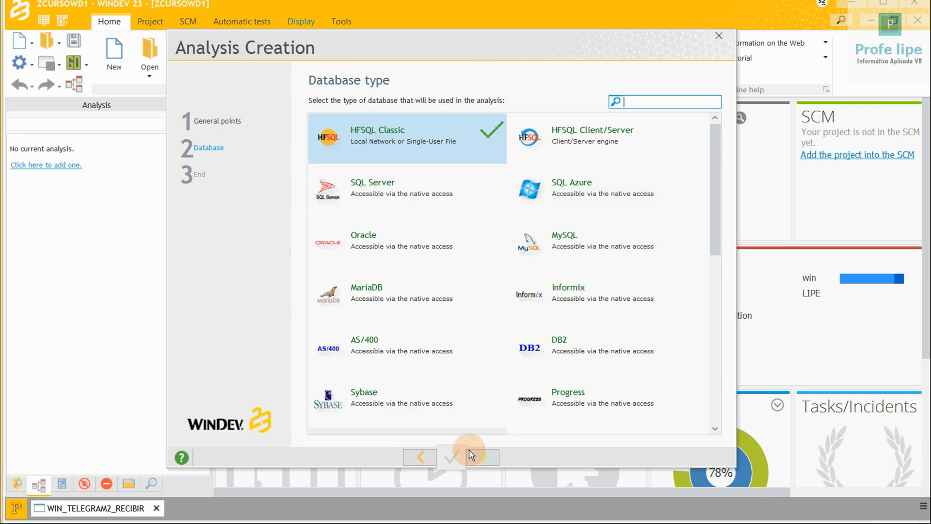
click(487, 460)
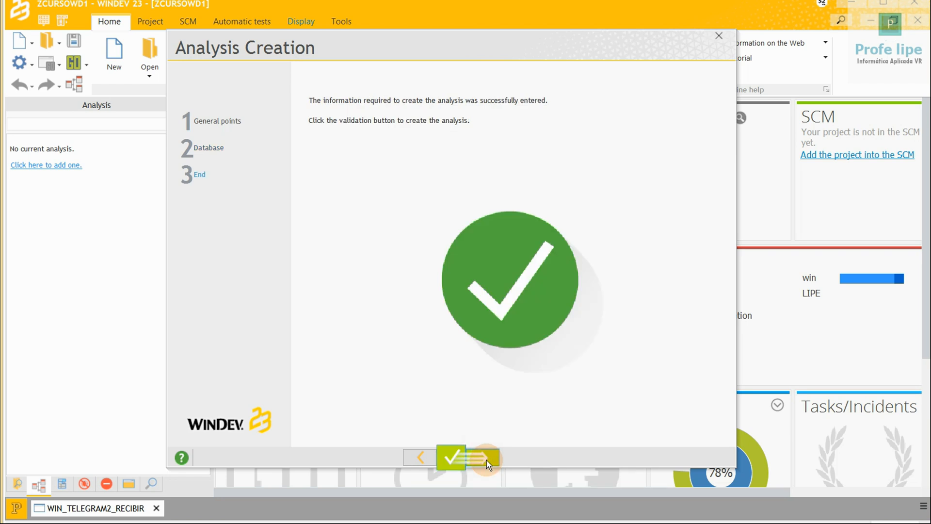
click(487, 460)
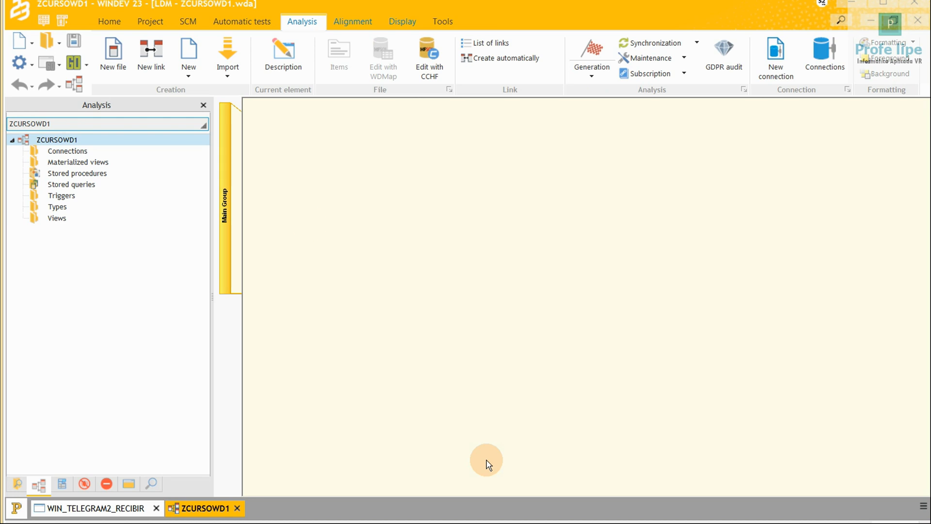
- Start a new data file in the analysis with the option to create a new description
right_click(310, 223)
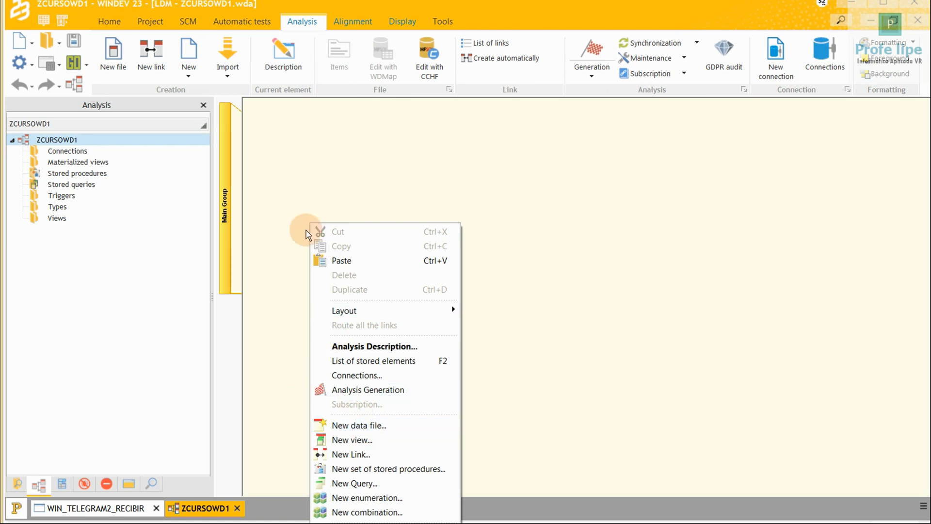
click(336, 162)
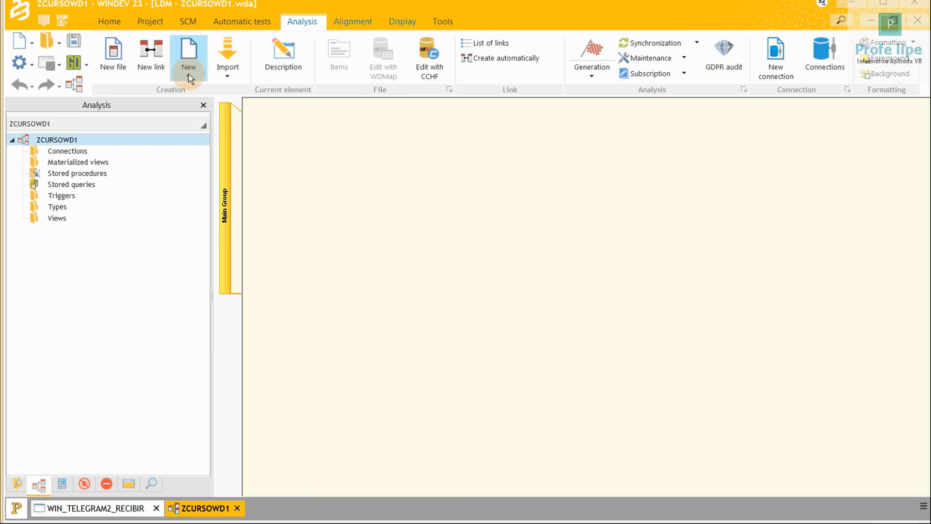
click(189, 79)
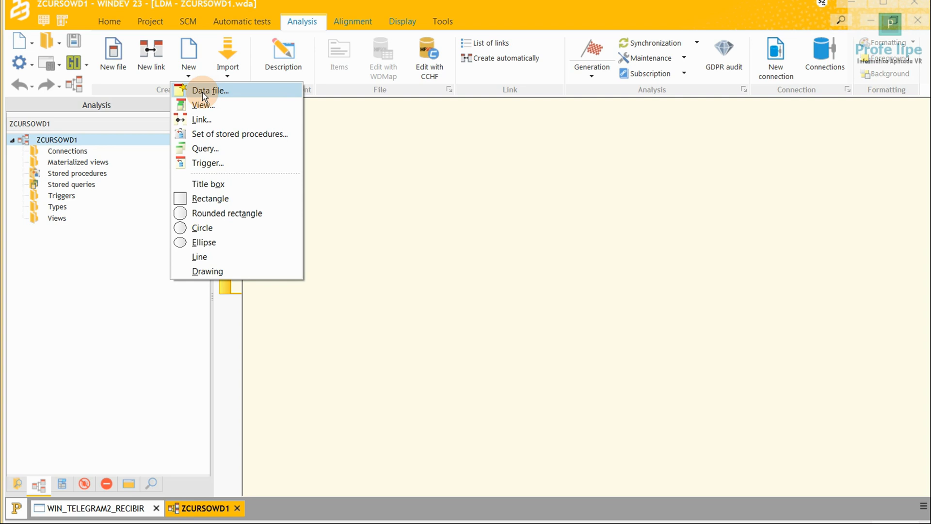
click(203, 92)
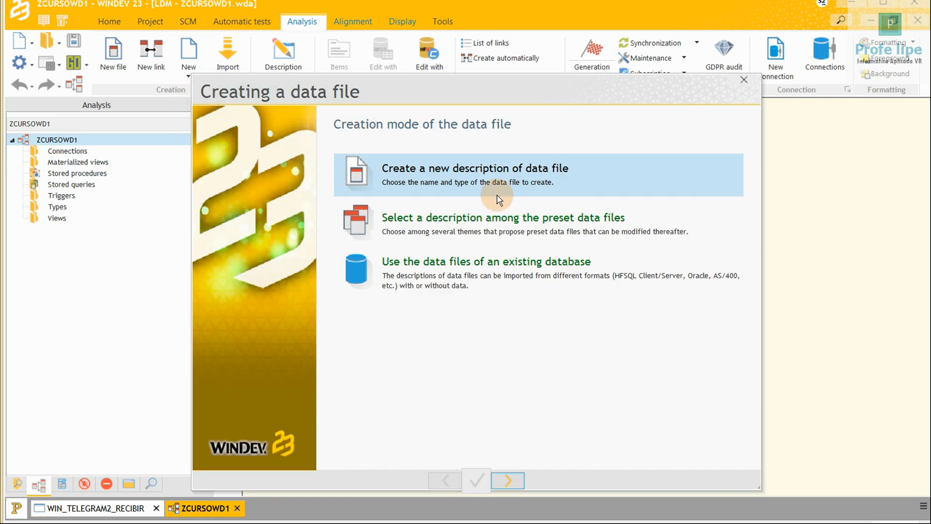
click(487, 182)
click(510, 482)
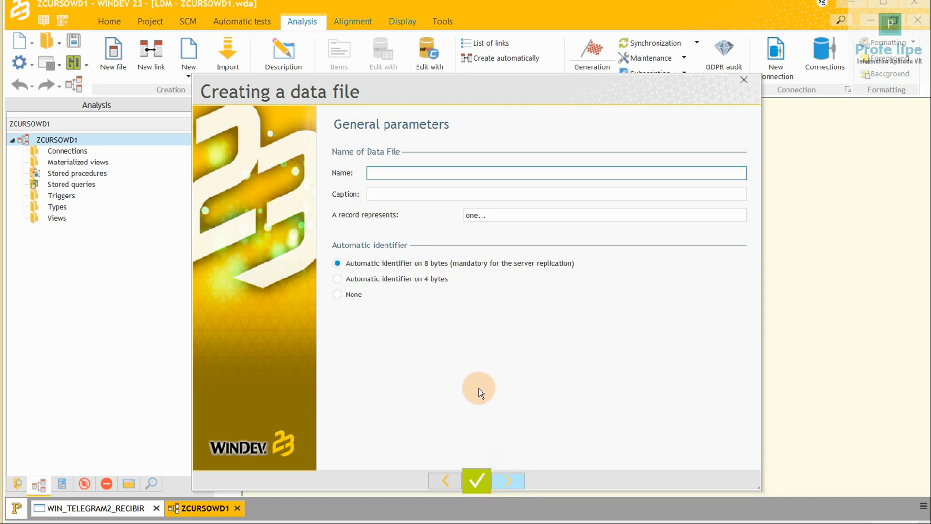
- Name the new data file FVEHICULO1, with the same text as its caption
click(420, 172)
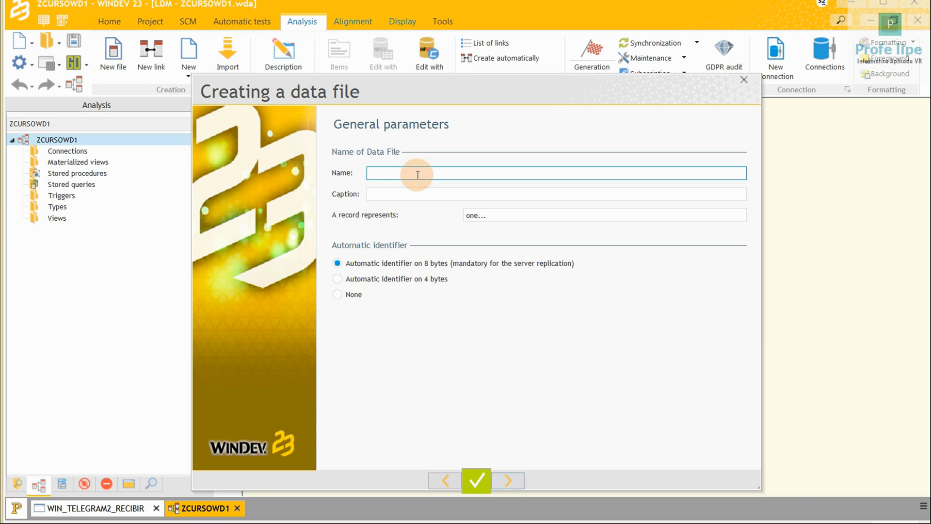
text(f)
key(BackSpace)
text(F)
text(VEHICULO)
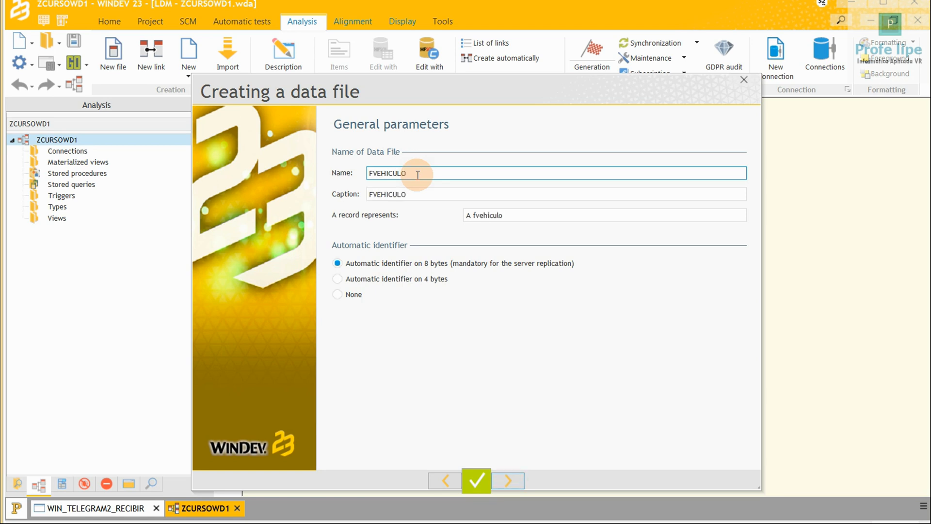
text(1)
click(419, 196)
- Describe what a record of the data file represents as "Un vehiculo, un Auto"
click(531, 213)
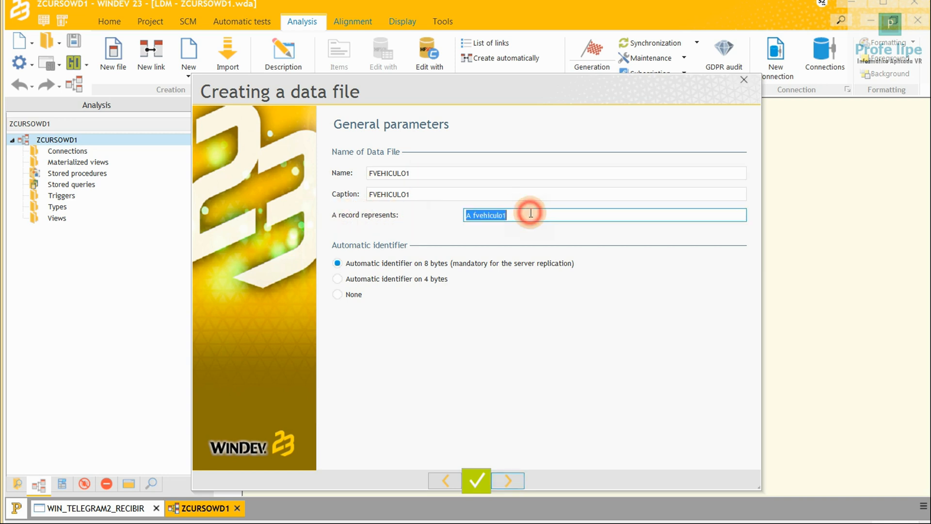
text(uN )
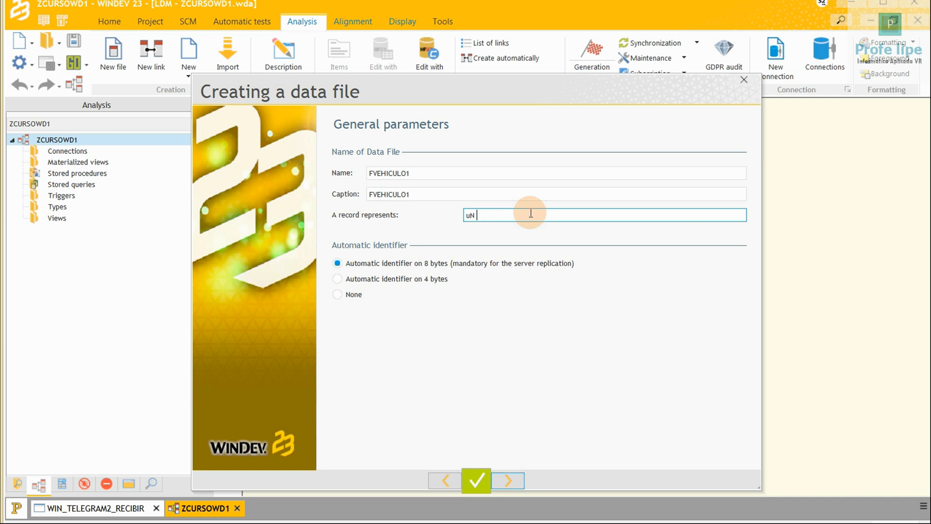
text(vEHICULOS)
key(BackSpace)
key(BackSpace)
key(BackSpace)
key(BackSpace)
key(BackSpace)
key(BackSpace)
key(BackSpace)
key(BackSpace)
key(BackSpace)
key(BackSpace)
key(BackSpace)
key(BackSpace)
text(Un vehiculo, un Auto)
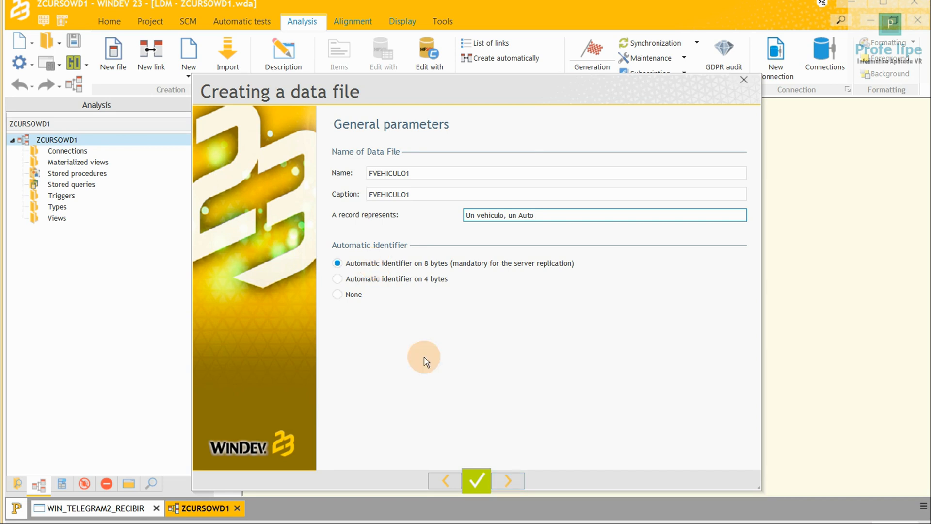
- Keep the 8-byte automatic identifier and the HFSQL Classic database type, and create the data file
click(509, 482)
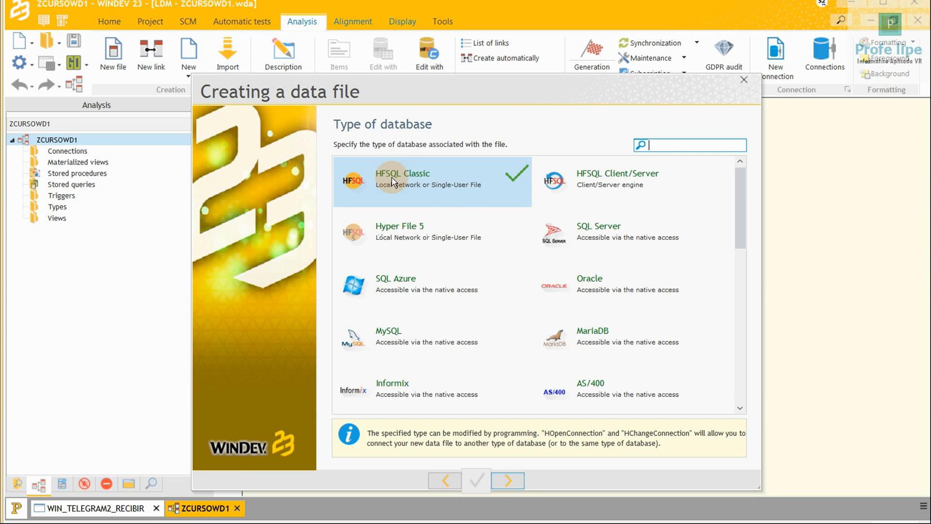
click(509, 479)
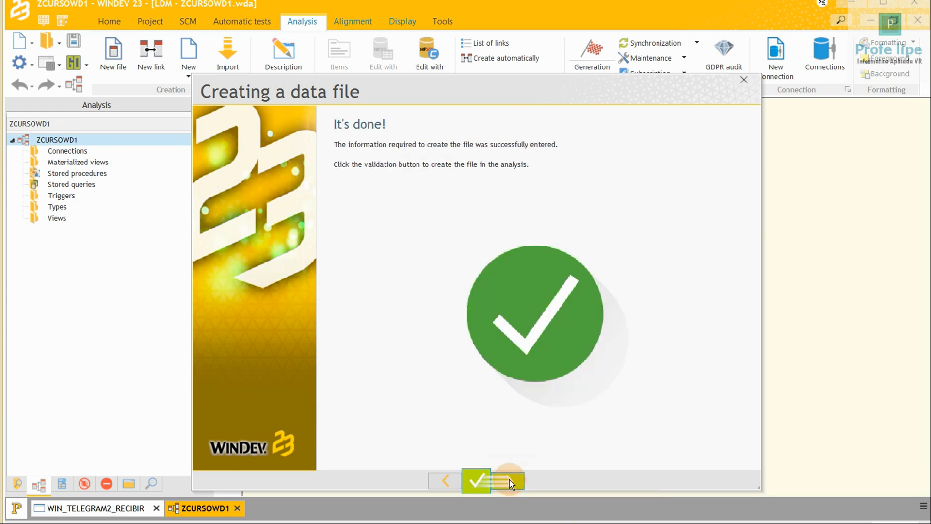
click(510, 479)
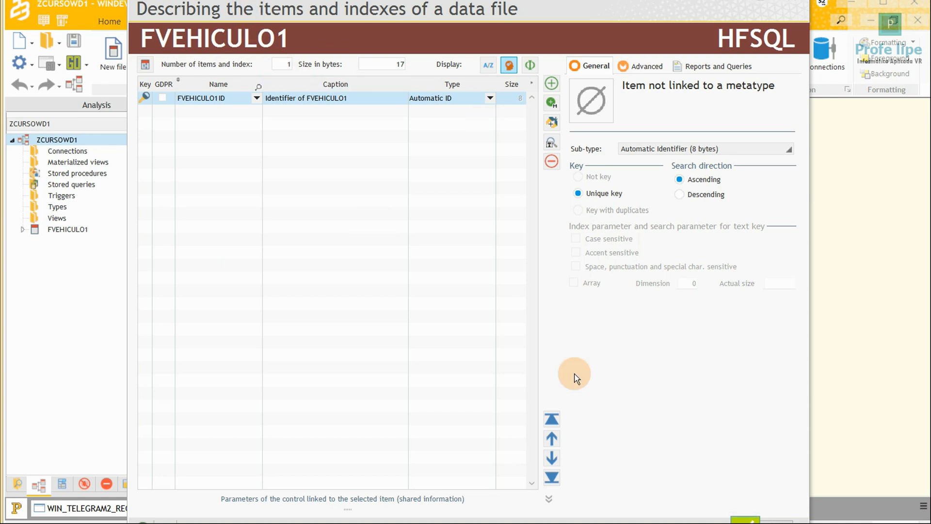
- Rename the automatic identifier item of FVEHICULO1 as ID and check its key settings
click(232, 98)
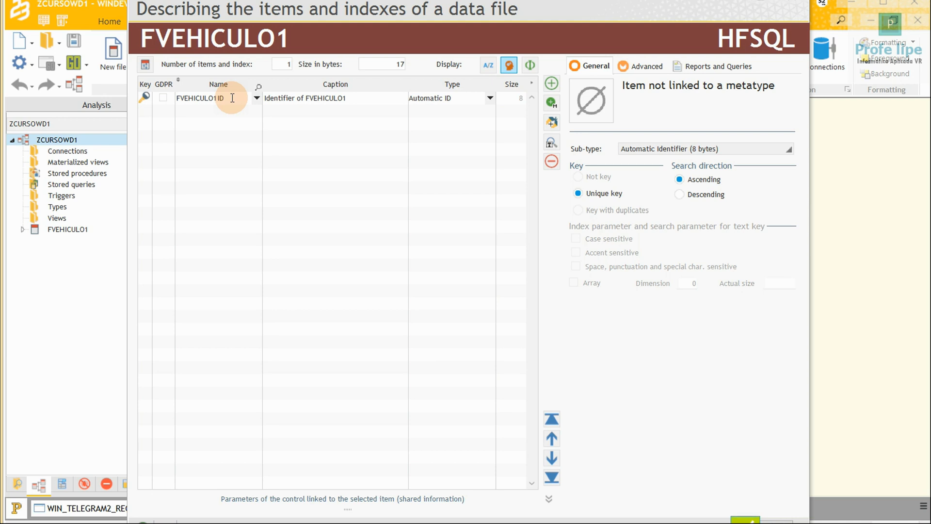
key(BackSpace)
key(BackSpace)
key(BackSpace)
key(BackSpace)
key(BackSpace)
key(BackSpace)
key(BackSpace)
key(BackSpace)
key(BackSpace)
key(BackSpace)
text(_)
key(BackSpace)
click(200, 111)
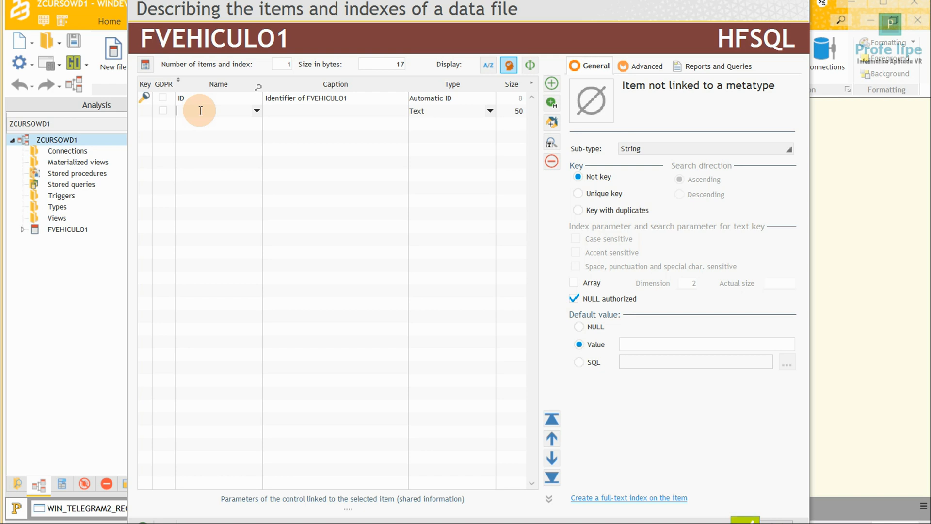
click(198, 98)
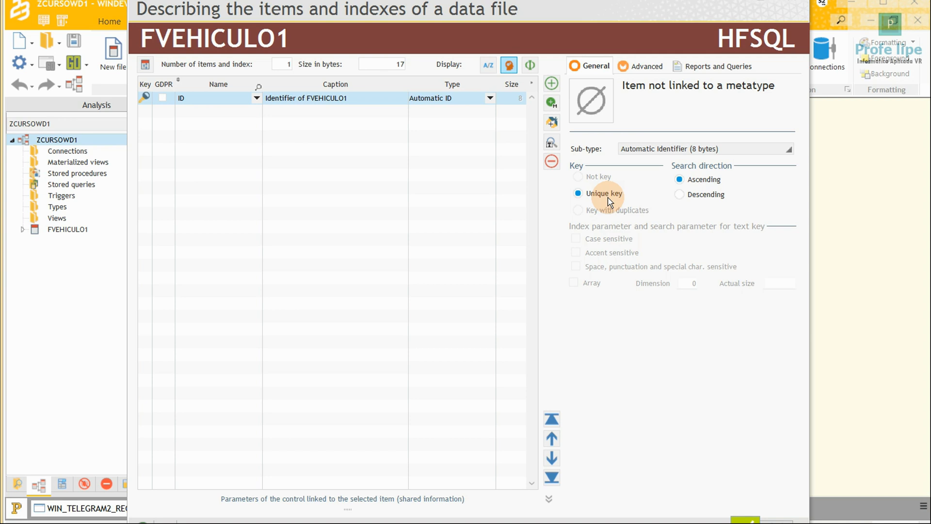
- Add a text item CODIGO to FVEHICULO1 below ID, with the caption CODIGO and a size of 15
click(204, 119)
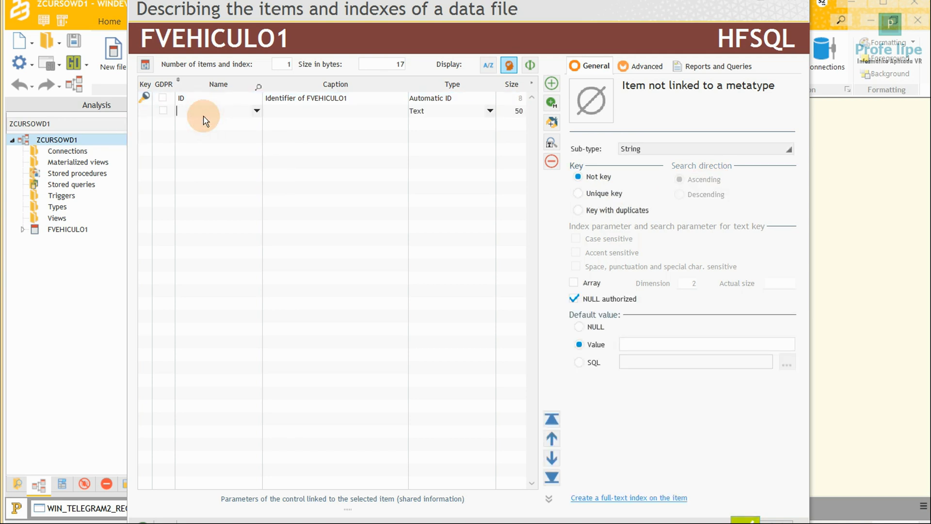
text(codigo)
key(BackSpace)
key(BackSpace)
key(BackSpace)
key(BackSpace)
key(BackSpace)
key(BackSpace)
text(CODIGO)
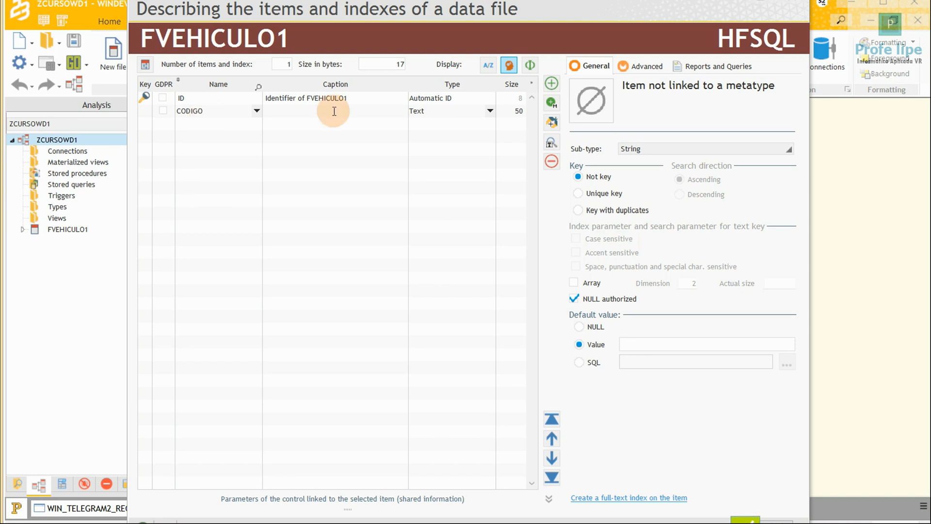
click(300, 111)
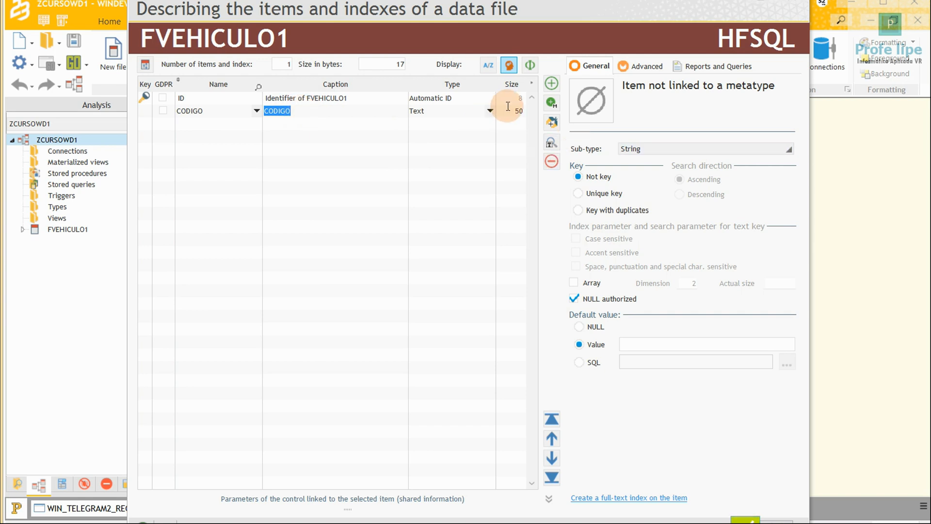
click(509, 110)
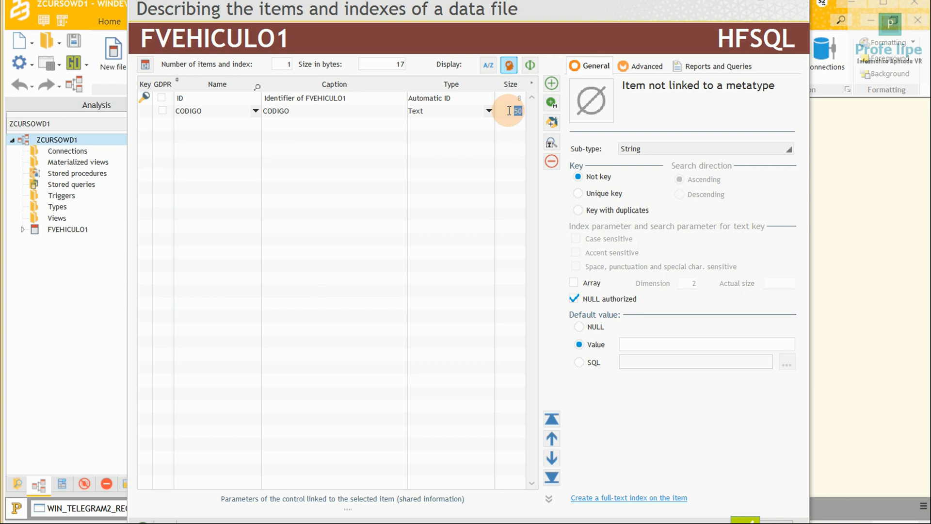
text(15)
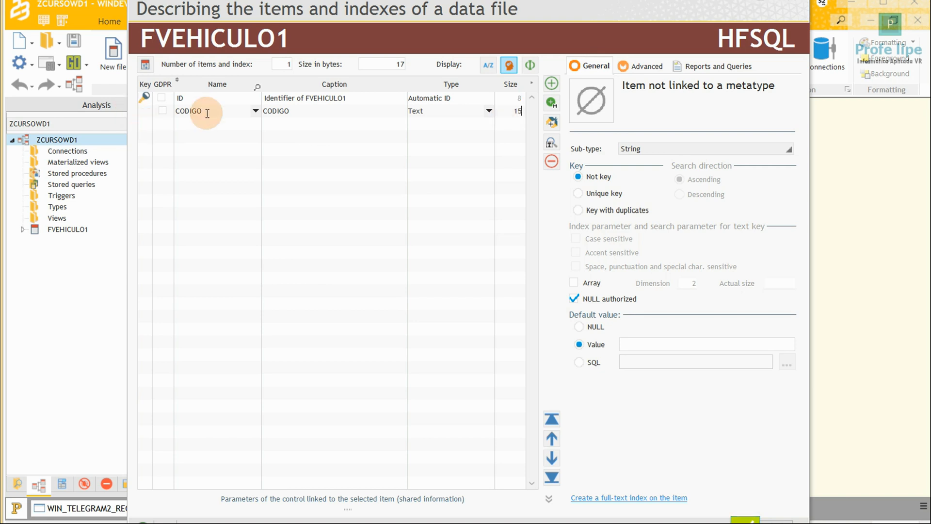
- Add a text item NOMBRE of size 50 with the same caption, and validate the item description of FVEHICULO1
click(202, 125)
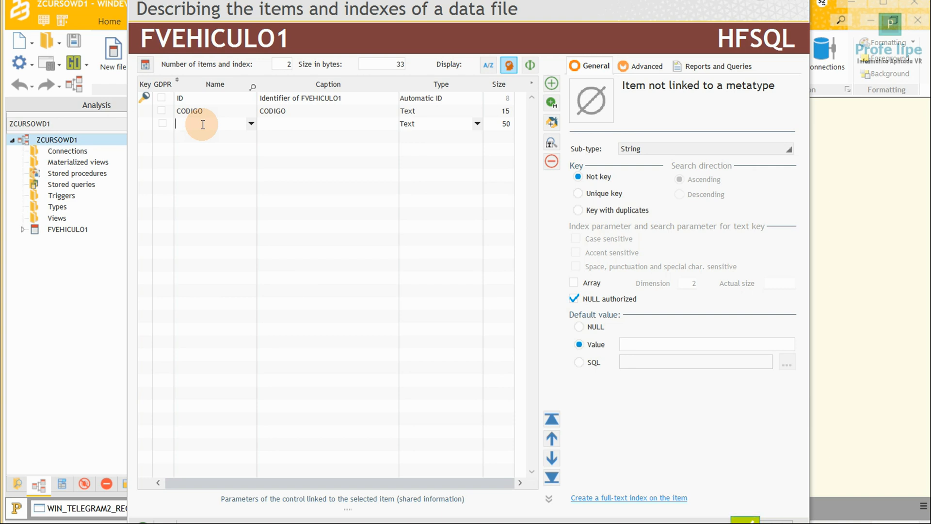
text(NOMBRE)
key(Tab)
key(Return)
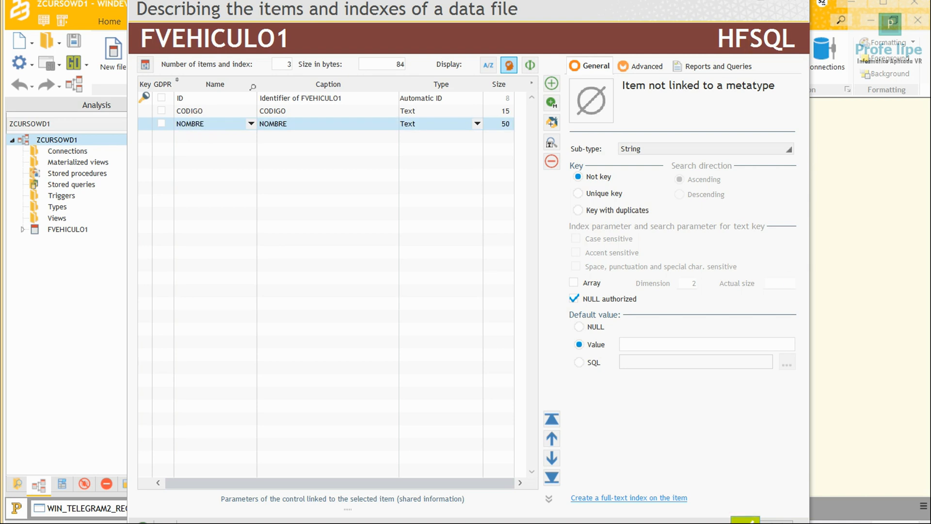
click(745, 522)
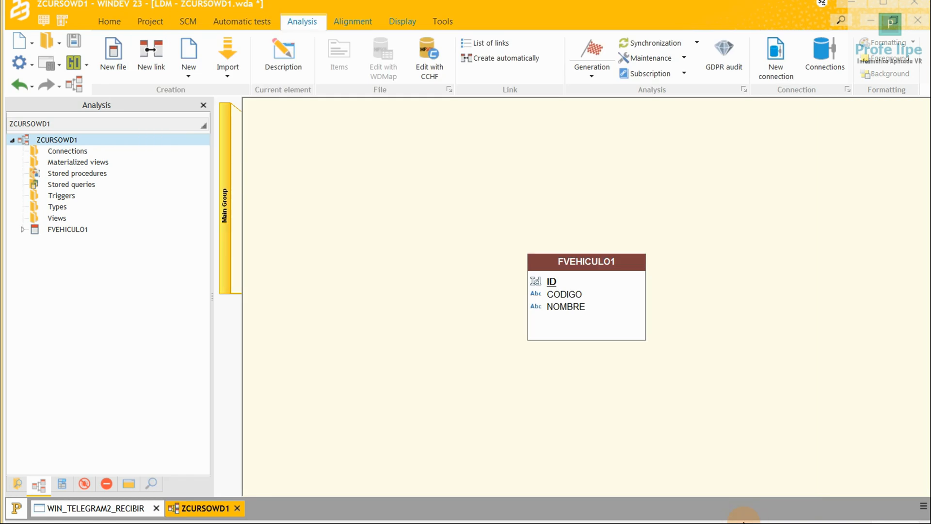
- Move the FVEHICULO1 file up and to the left in the diagram, and start a new data file with a new description
drag(583, 263, 389, 191)
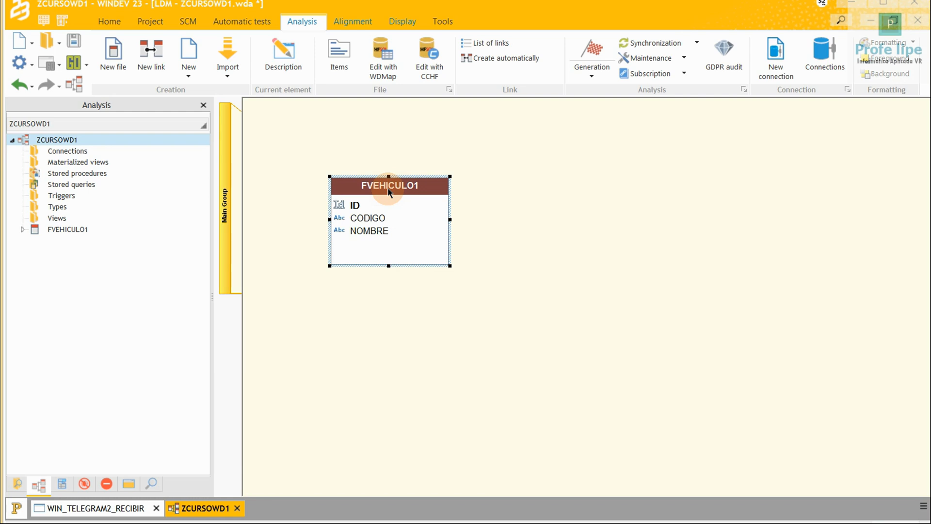
right_click(543, 181)
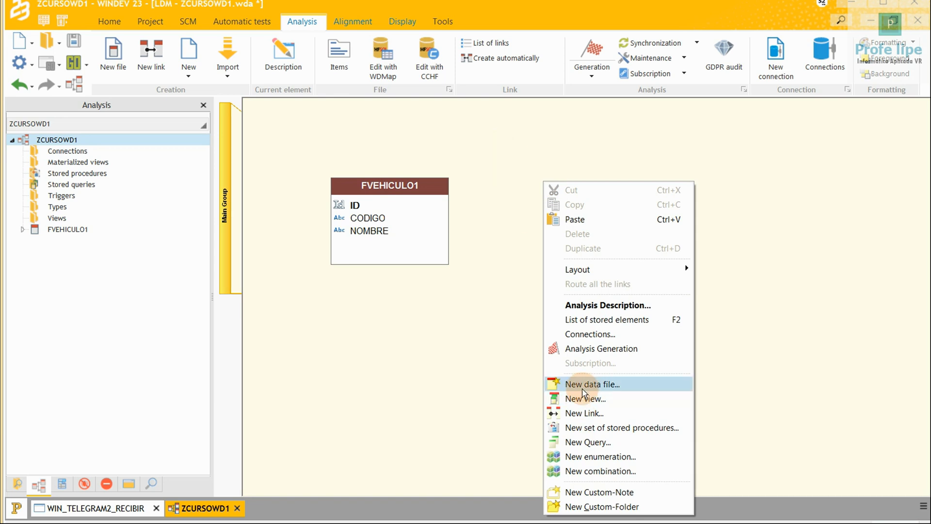
click(191, 72)
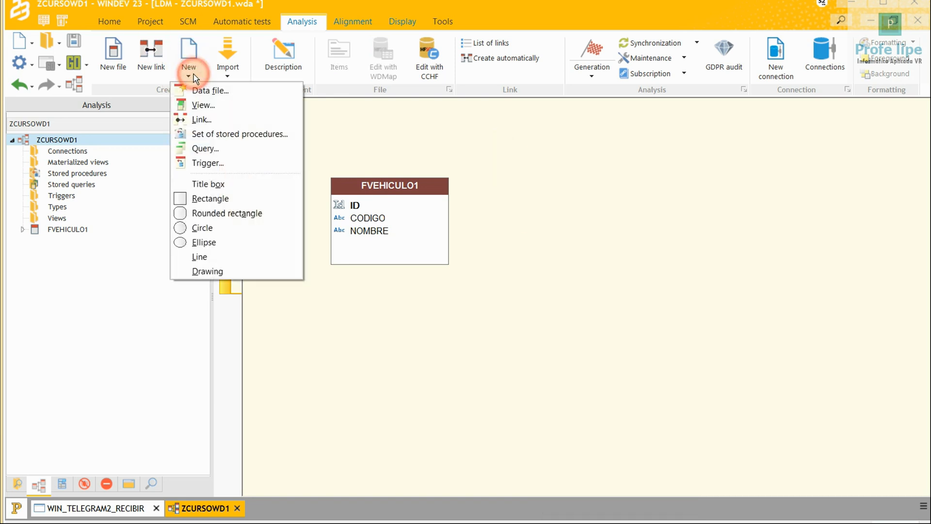
right_click(590, 160)
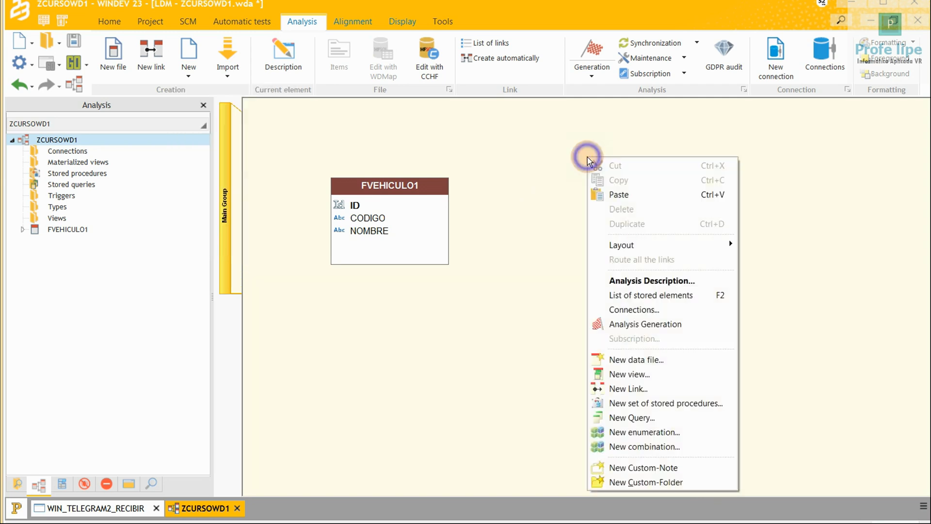
click(634, 360)
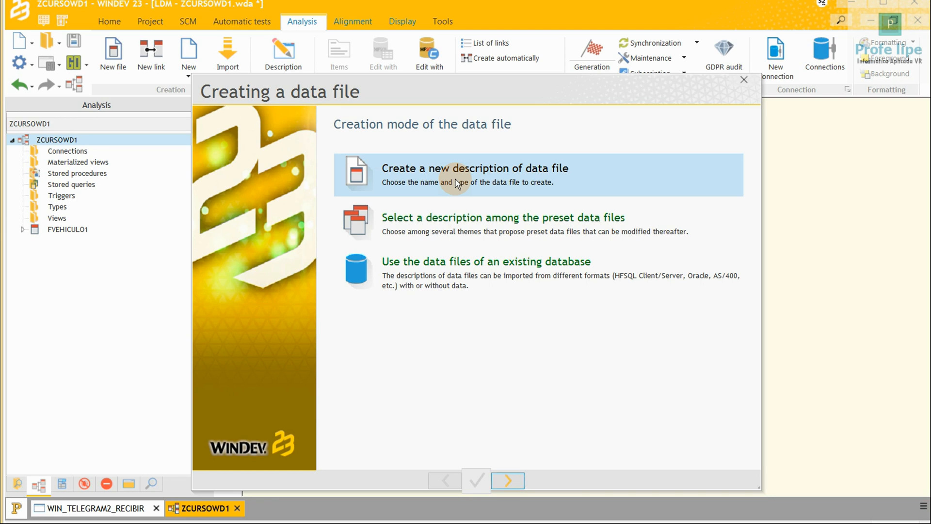
click(510, 482)
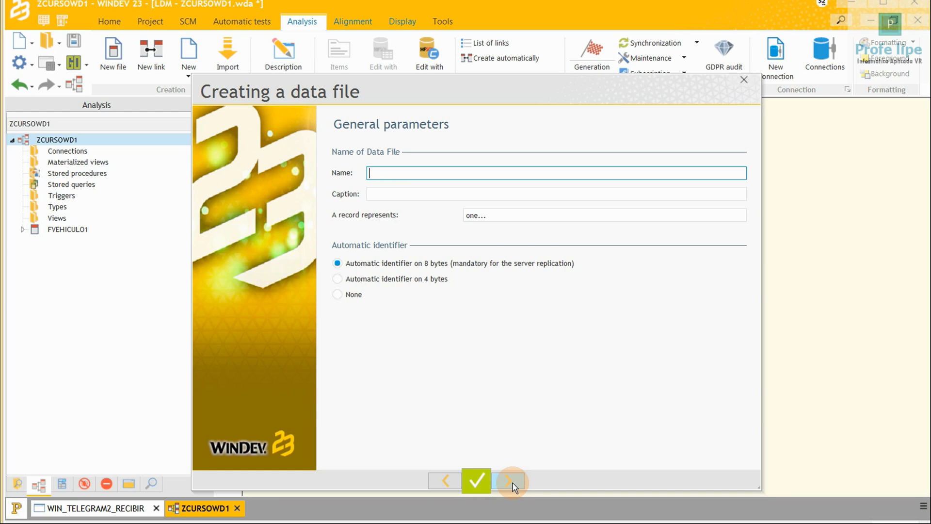
- Name the data file FCLI1, with the same caption, and describe what a record represents as "Un Cliente"
text(FCLI1)
key(Tab)
key(Tab)
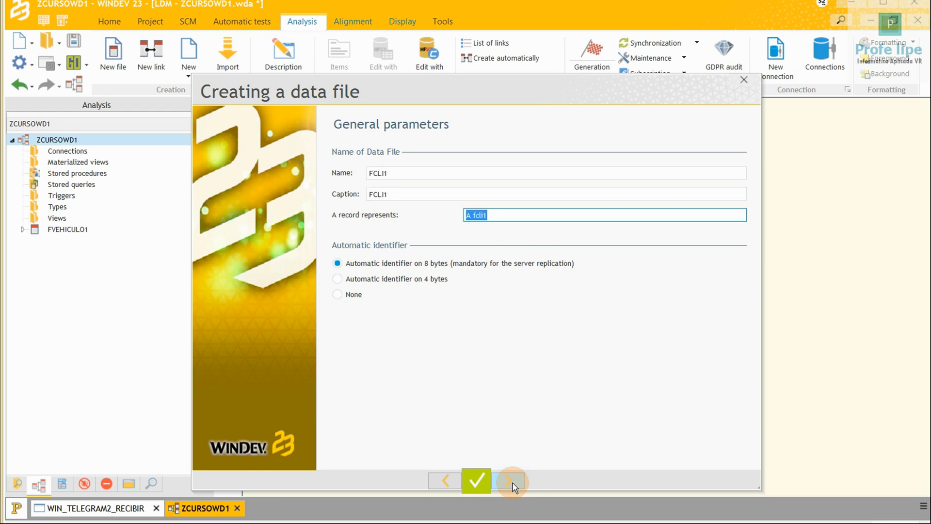
text(Un Cliente)
key(Tab)
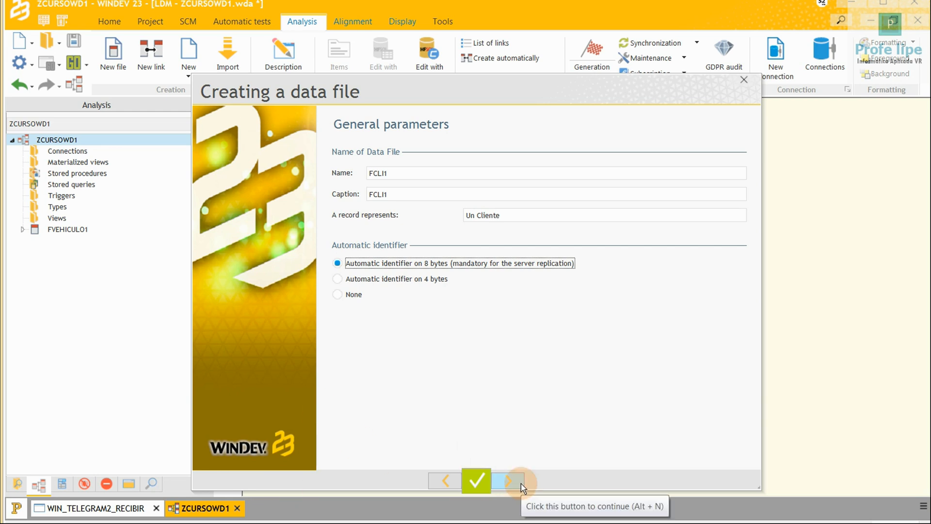
- Keep the 8-byte automatic identifier and the HFSQL Classic database type, and create the FCLI1 data file
click(521, 486)
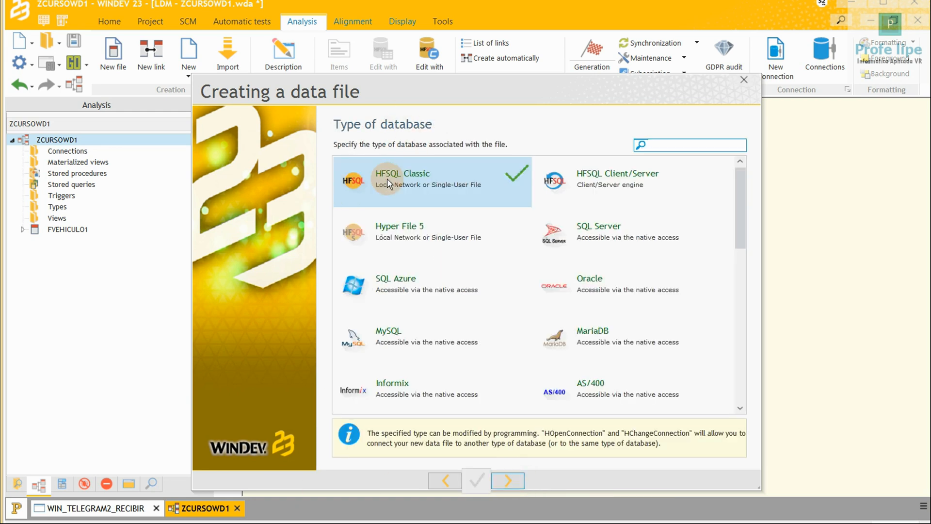
click(508, 482)
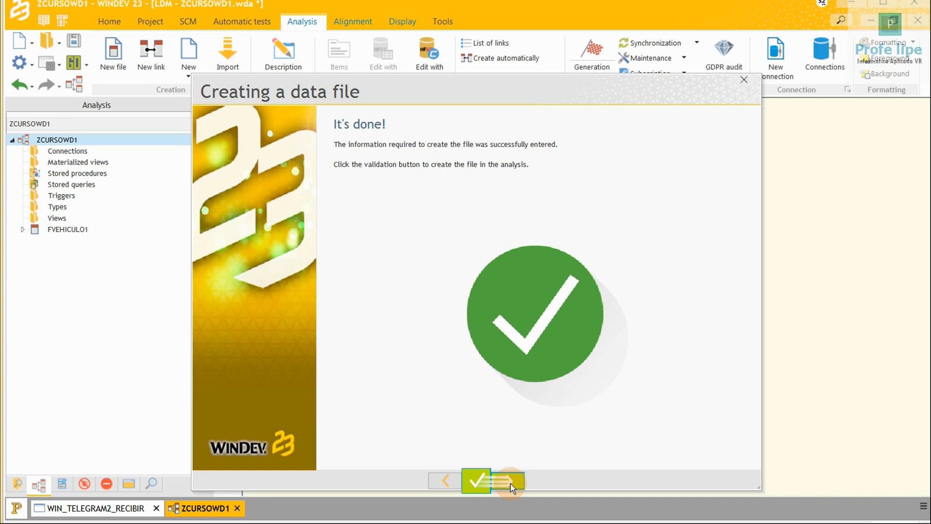
click(504, 481)
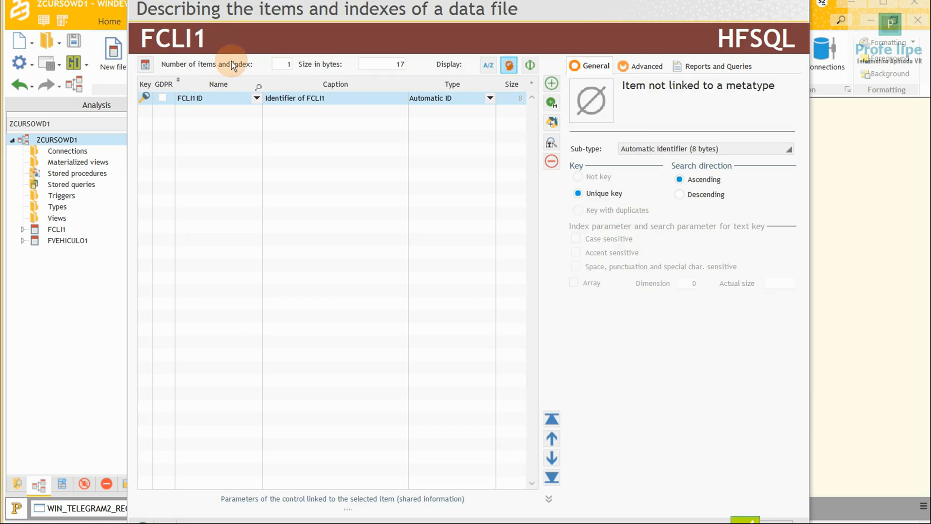
- Rename the automatic identifier item of FCLI1 as ID, dismissing the offer to reuse the description from FVEHICULO1
click(212, 100)
key(Delete)
key(Delete)
key(Delete)
key(Delete)
key(Delete)
key(Delete)
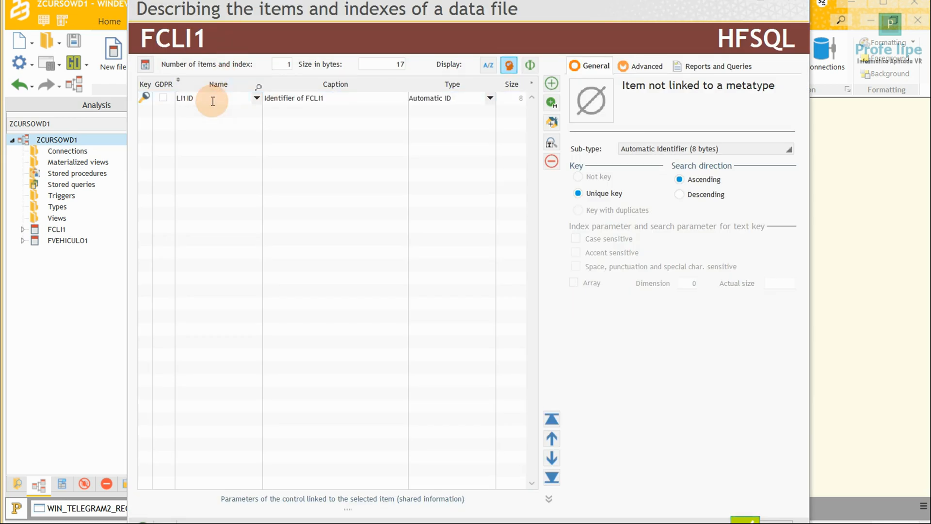
key(Tab)
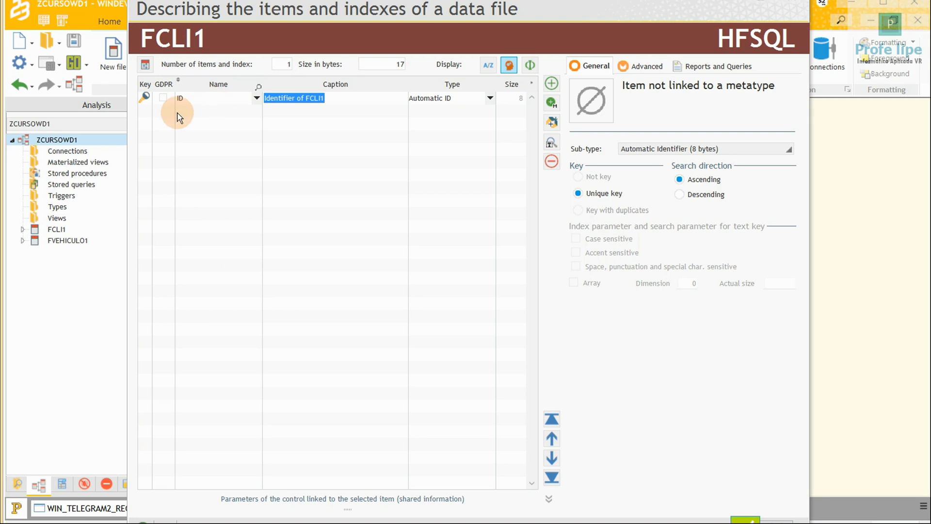
click(196, 112)
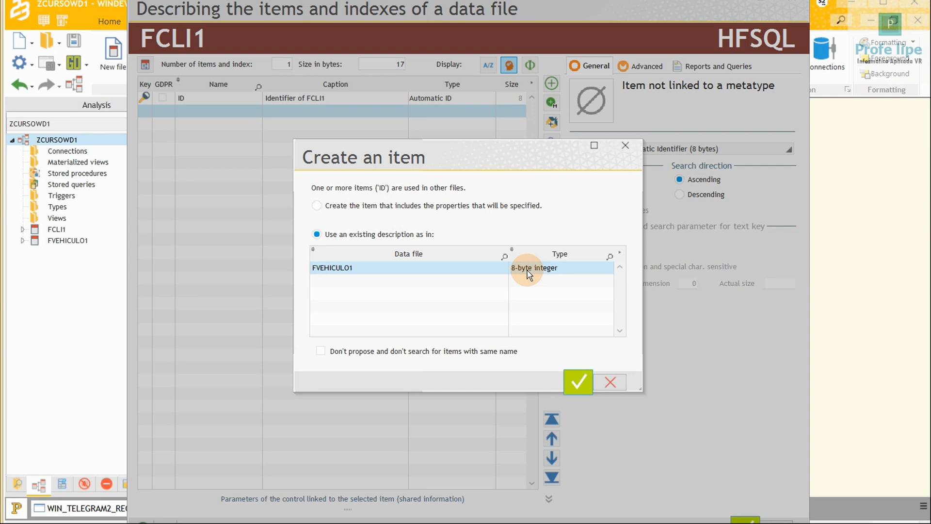
click(615, 383)
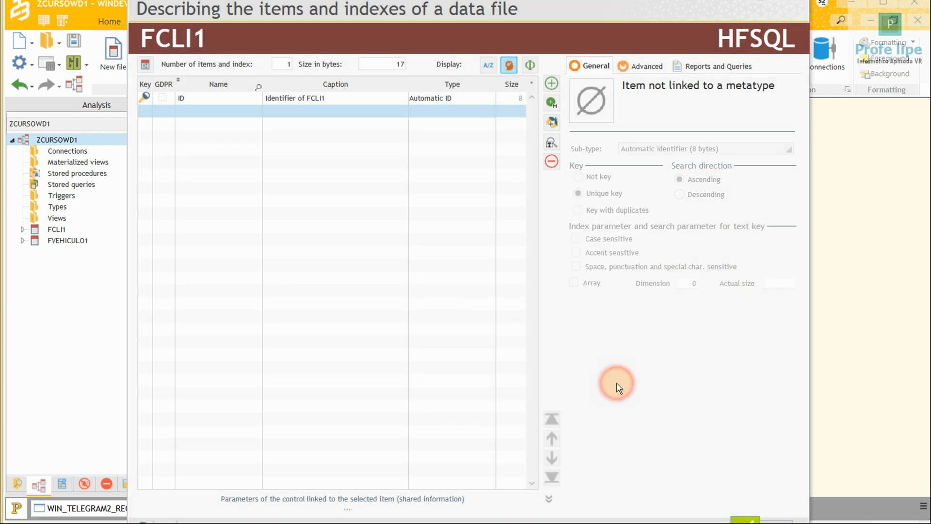
- Add a CODIGO item to FCLI1, using the existing String(15) description from FVEHICULO1
click(204, 111)
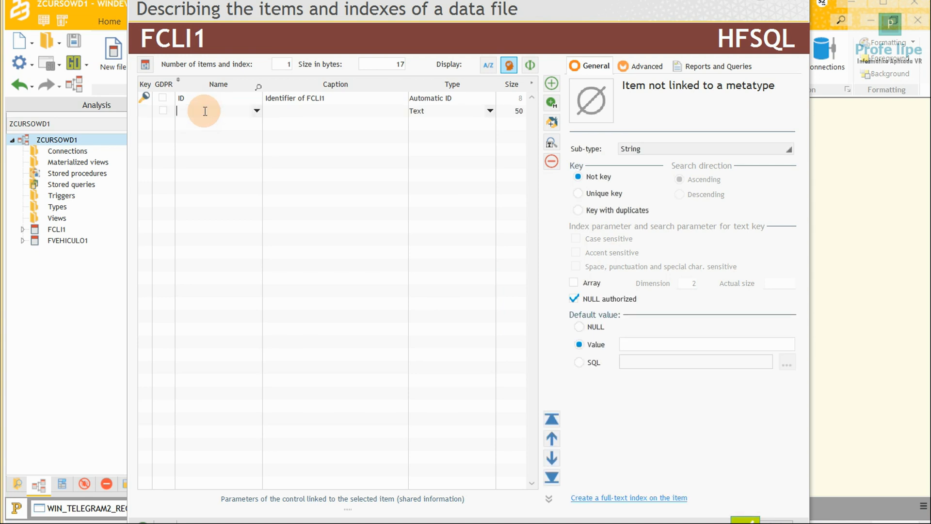
text(CODIGO)
key(Return)
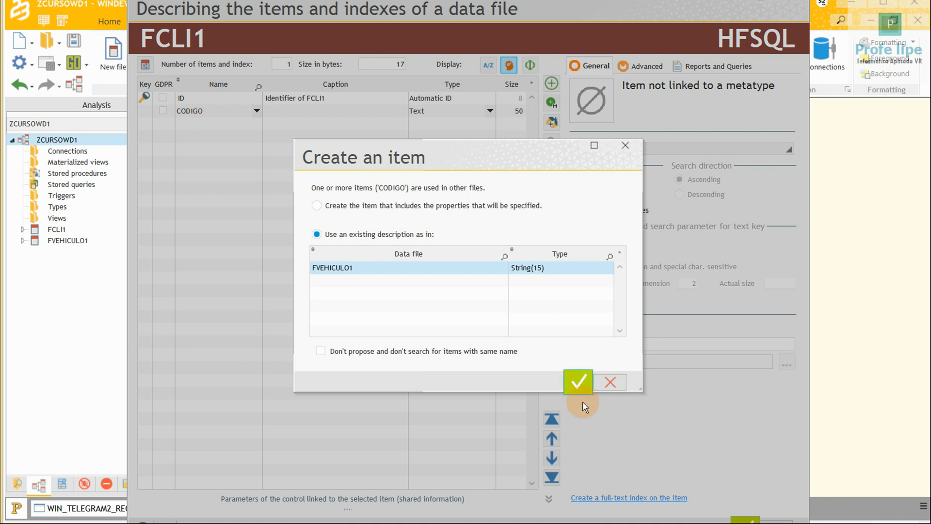
click(578, 382)
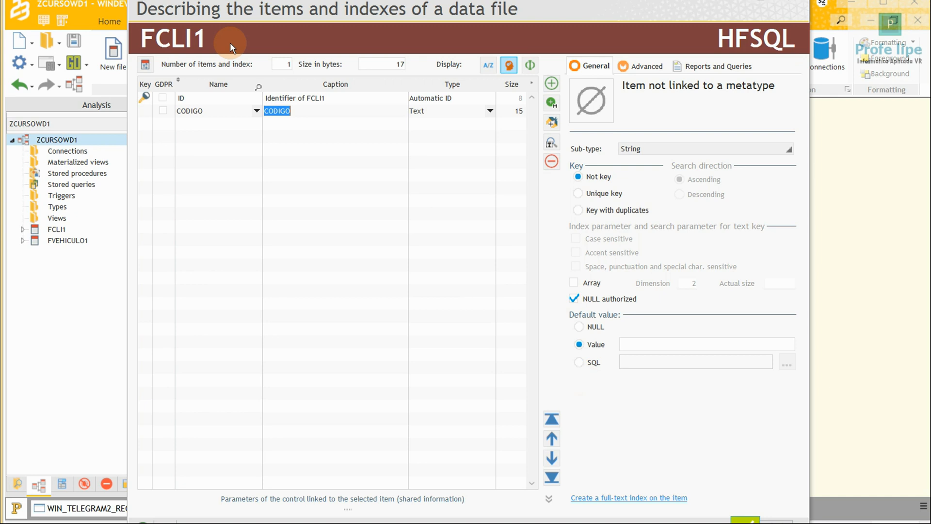
- Add a NOMBRE item to FCLI1, using the existing String(50) description from FVEHICULO1
click(183, 125)
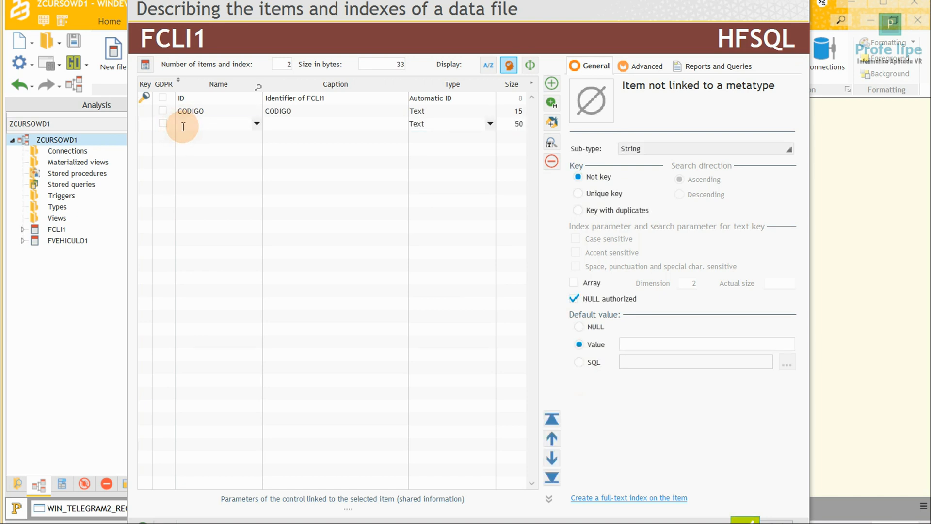
text(no)
key(BackSpace)
key(BackSpace)
text(NOMBRE)
key(Return)
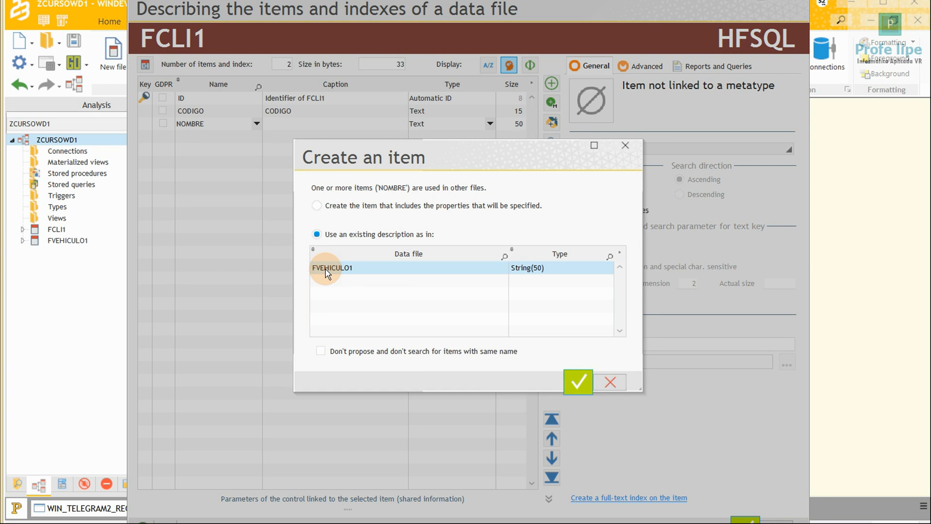
click(584, 379)
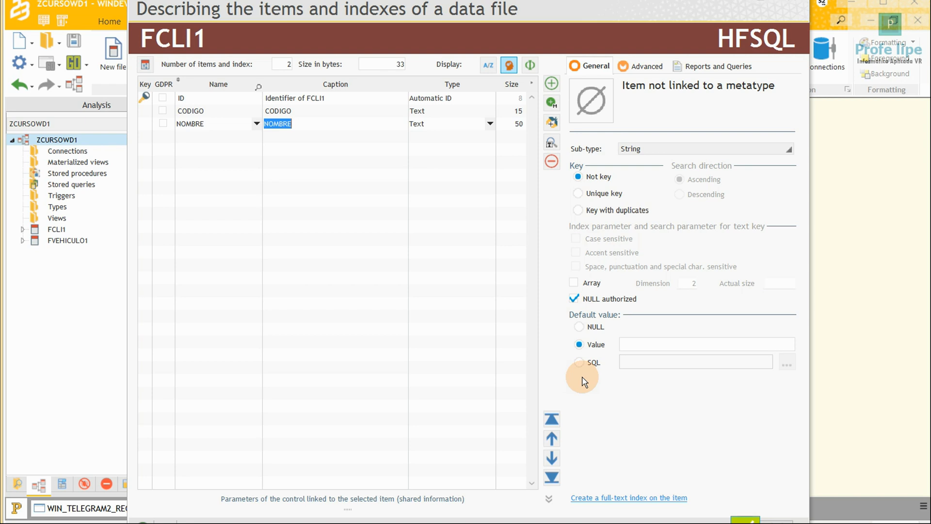
- Add a text item DIRECCION of size 50 to FCLI1, with the same text as its caption
click(194, 137)
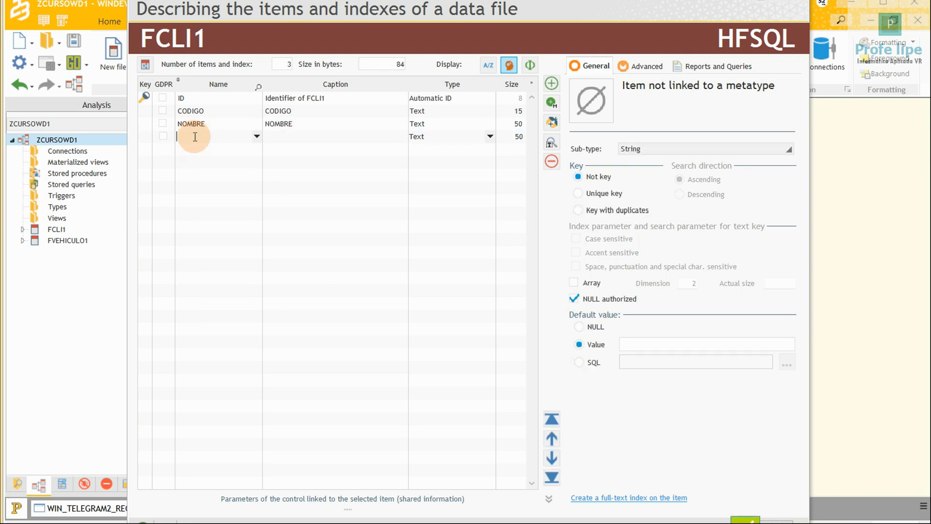
text(DIRECCION)
key(Tab)
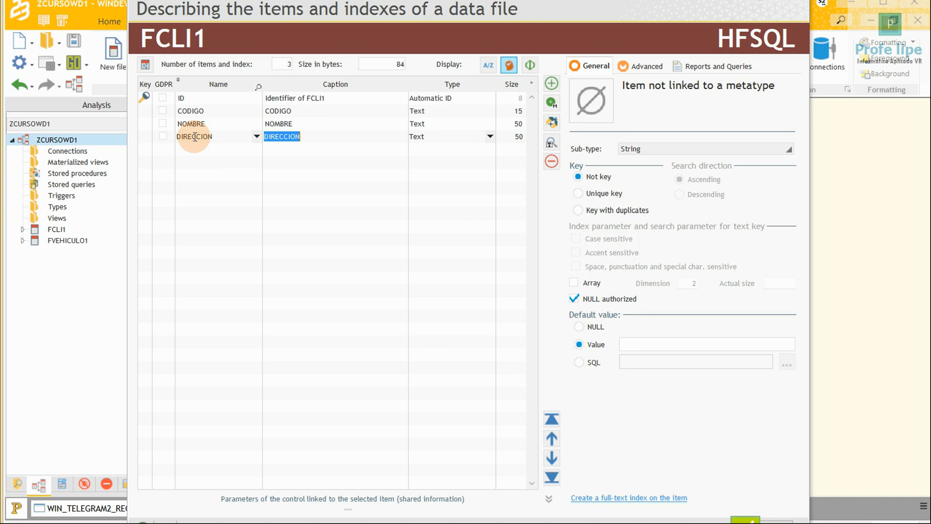
- Add a text item COD_POSTAL to FCLI1 with the same caption and a size of 5
click(194, 152)
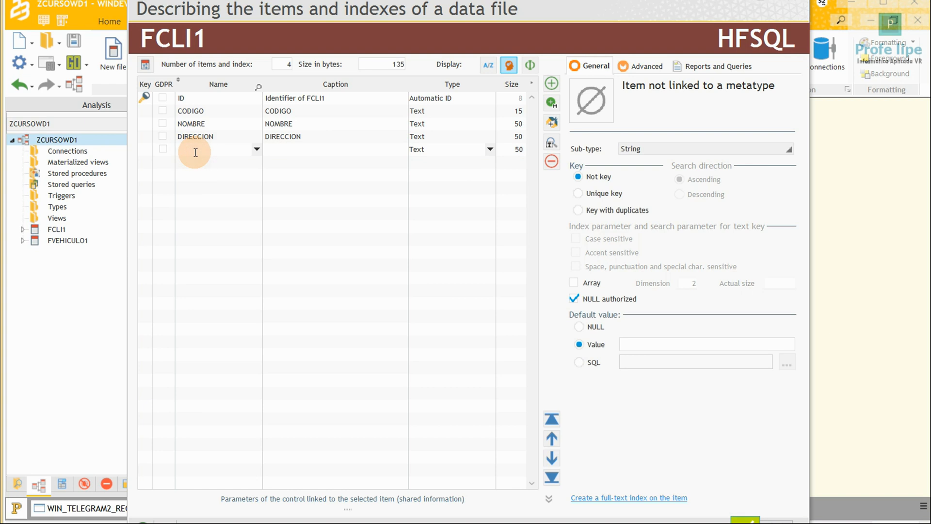
text(COD_POSTAL)
key(Tab)
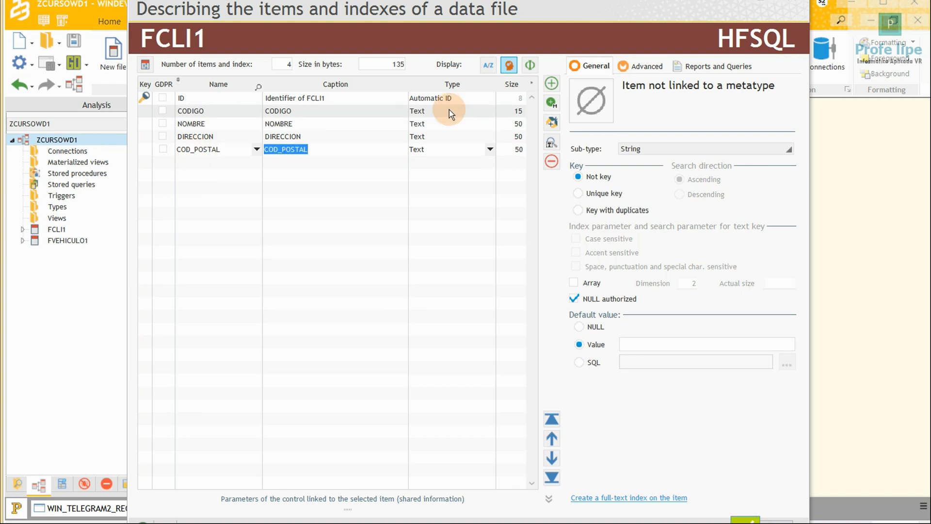
click(502, 149)
text(5)
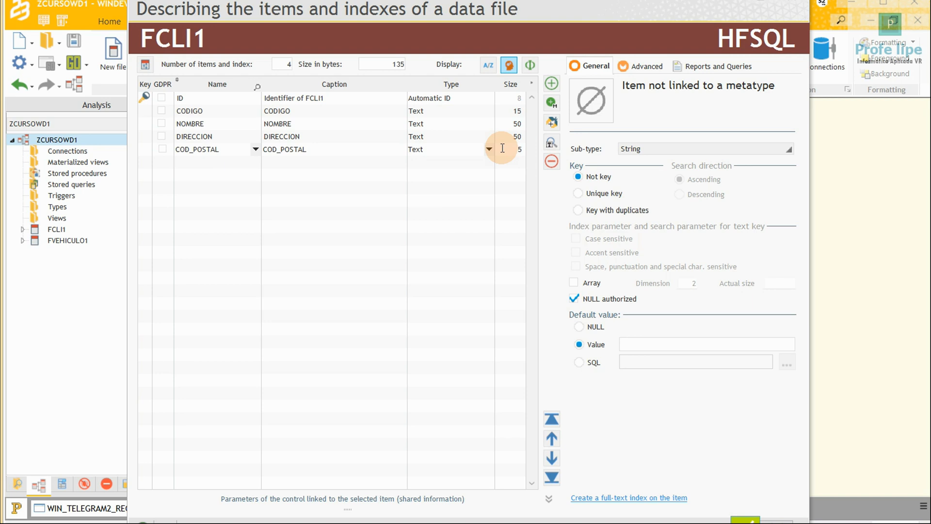
click(205, 163)
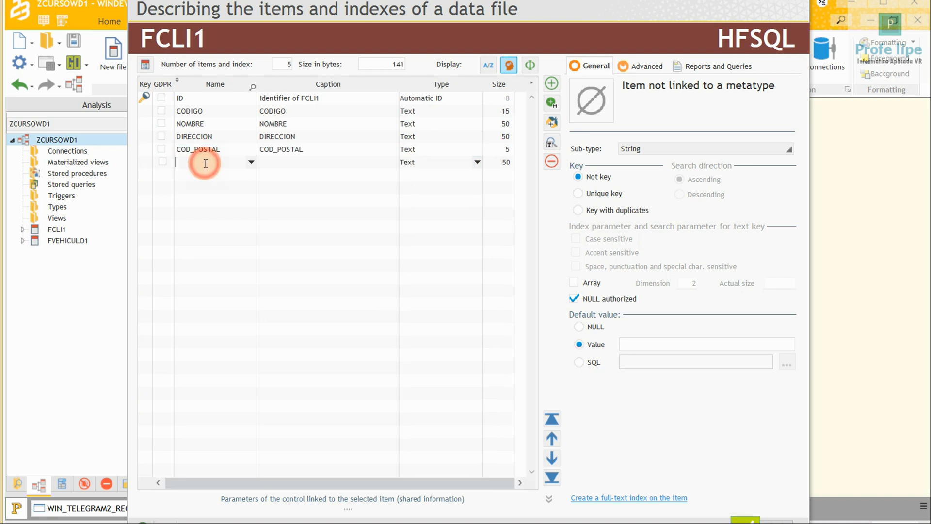
- Add a text item POBLACION to FCLI1 with the same caption and a size of 30
text(POBLACION)
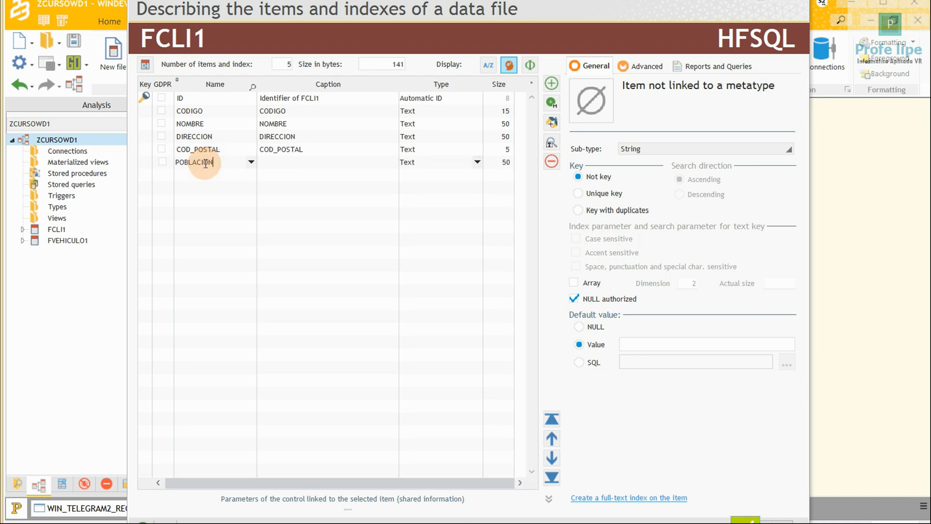
key(Tab)
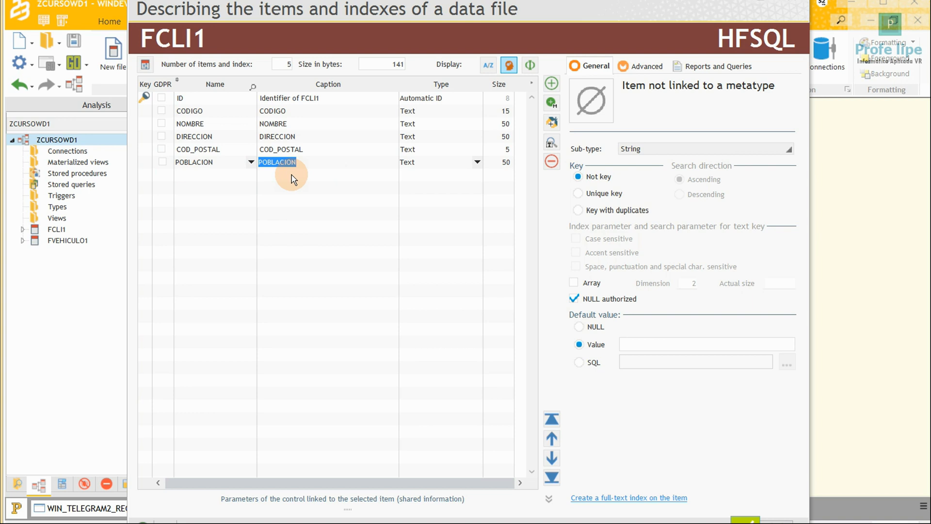
click(499, 161)
text(30)
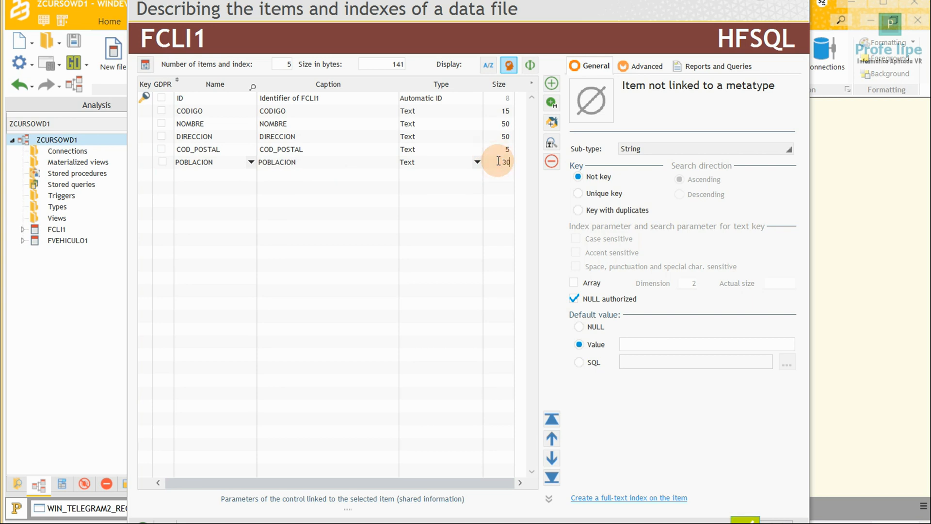
click(174, 193)
- Add a text item PROVINCIA to FCLI1 with the same caption and a size of 20
click(177, 175)
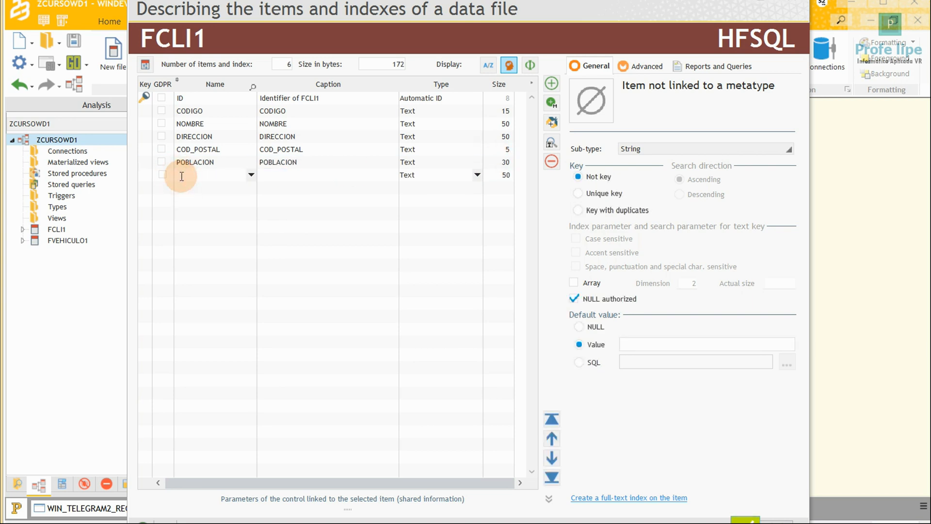
text(PROVINCIA)
key(Tab)
click(497, 176)
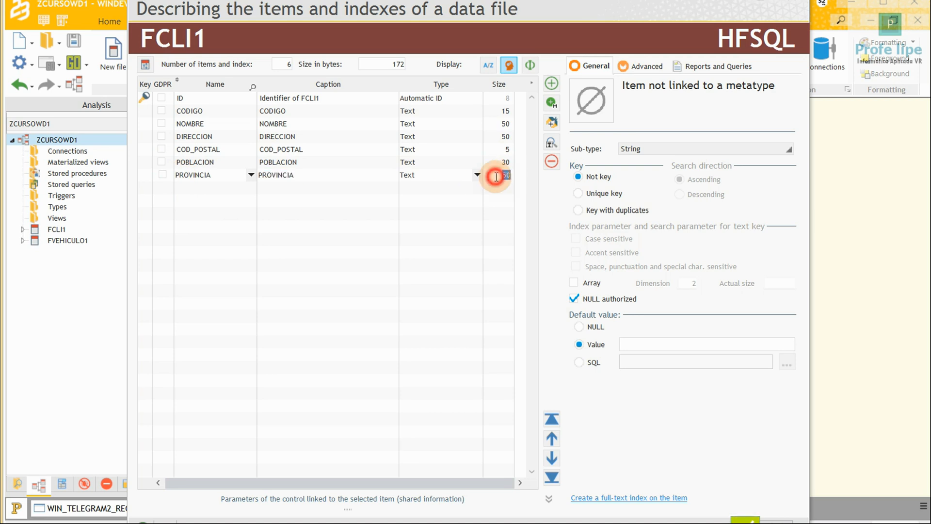
text(20)
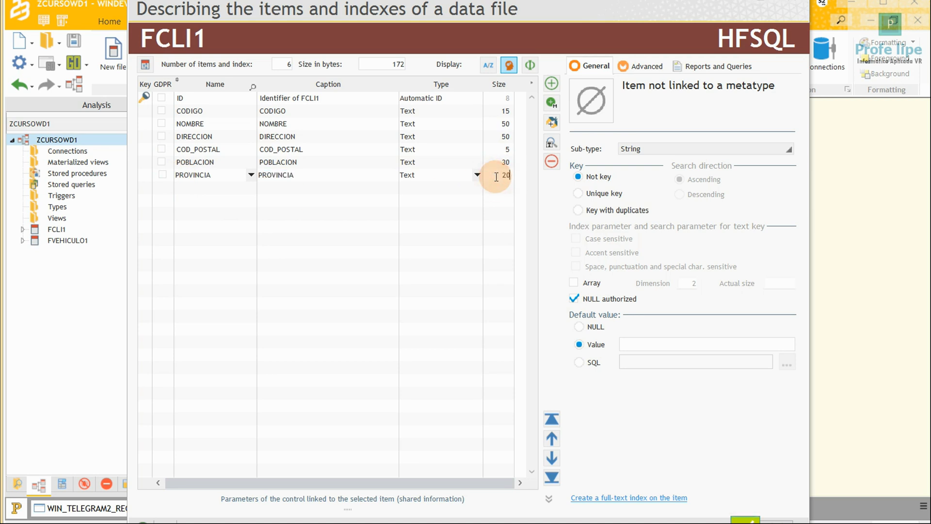
- Validate the FCLI1 item description and move the file level with FVEHICULO1 in the analysis diagram
click(208, 185)
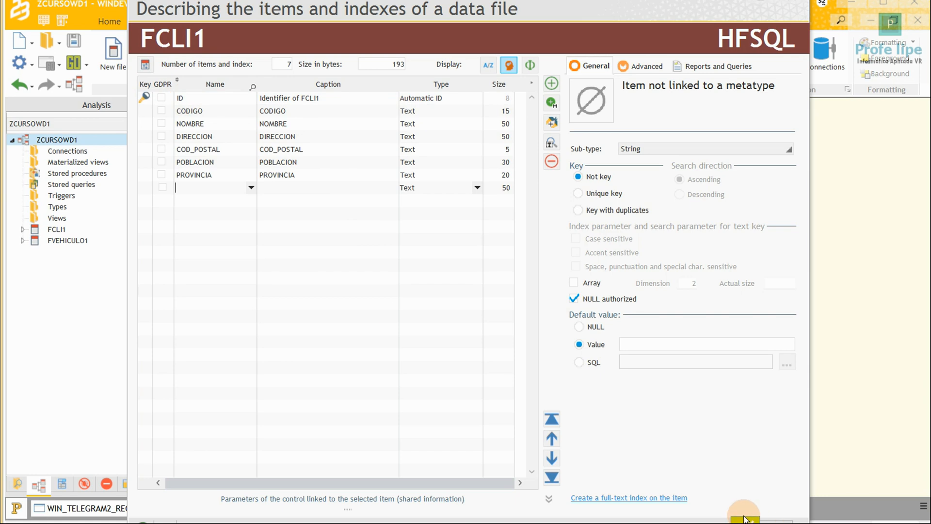
click(744, 518)
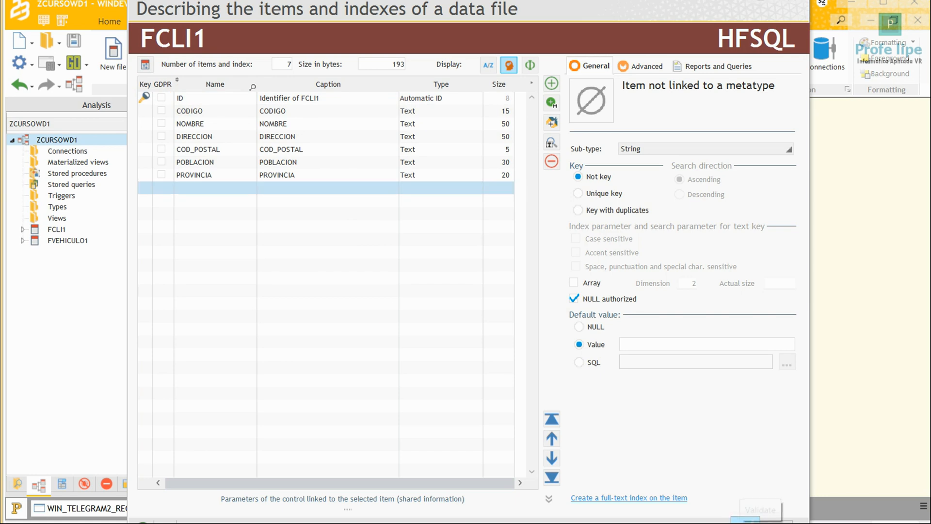
drag(551, 269, 555, 191)
- Review the data file descriptions of FVEHICULO1 and FCLI1, including their items, and return to the analysis diagram
right_click(373, 190)
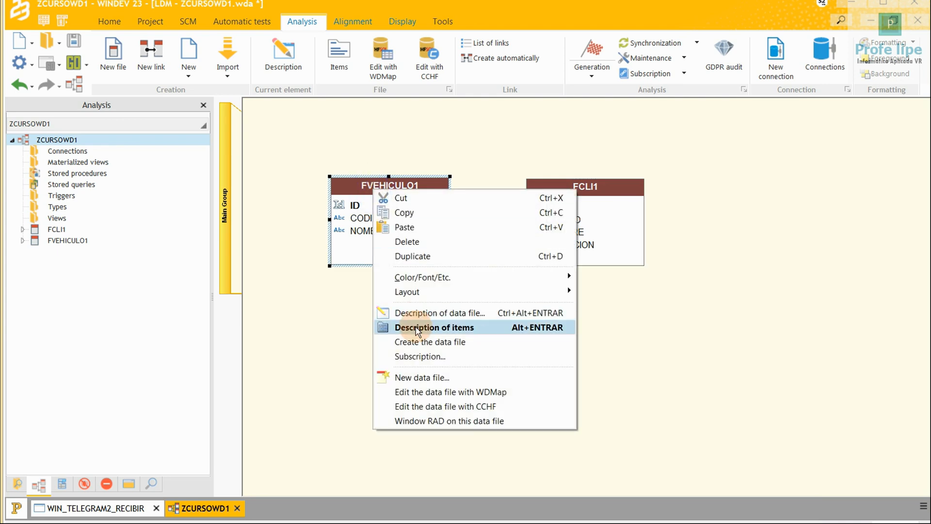
click(417, 313)
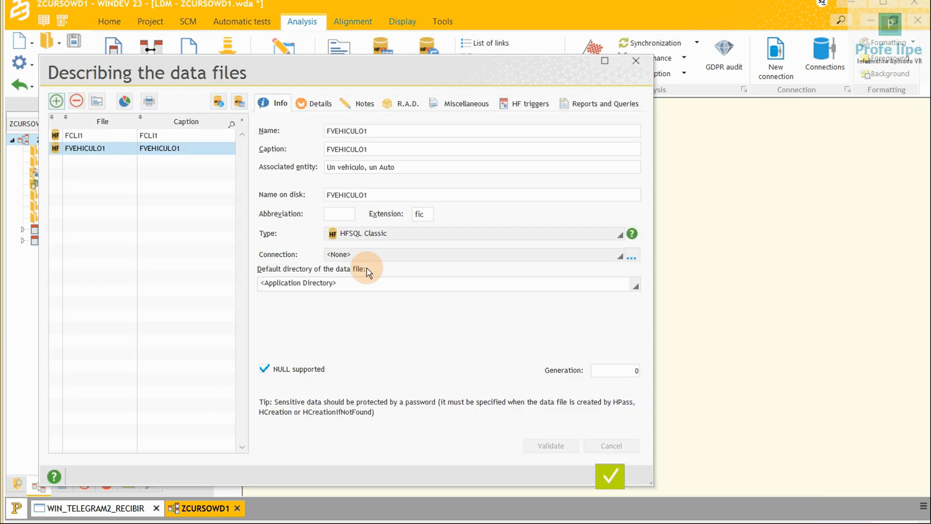
click(75, 139)
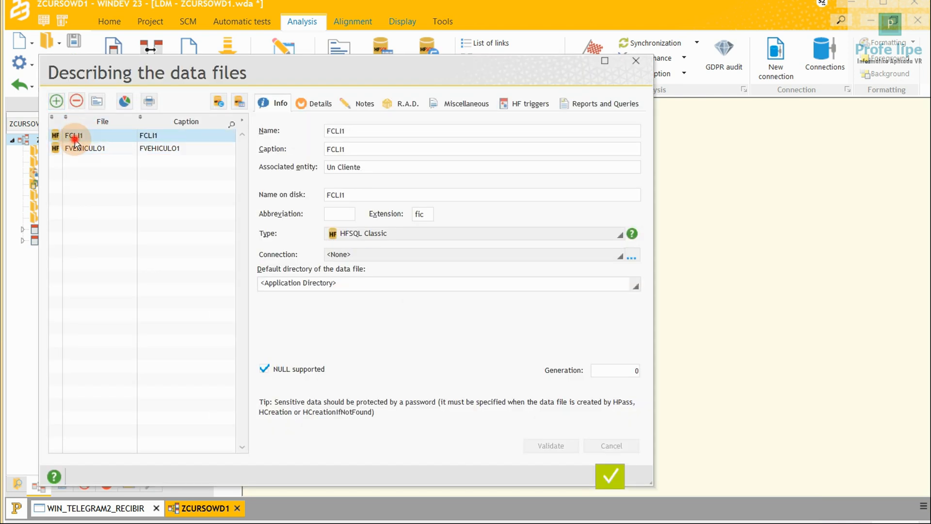
double_click(74, 139)
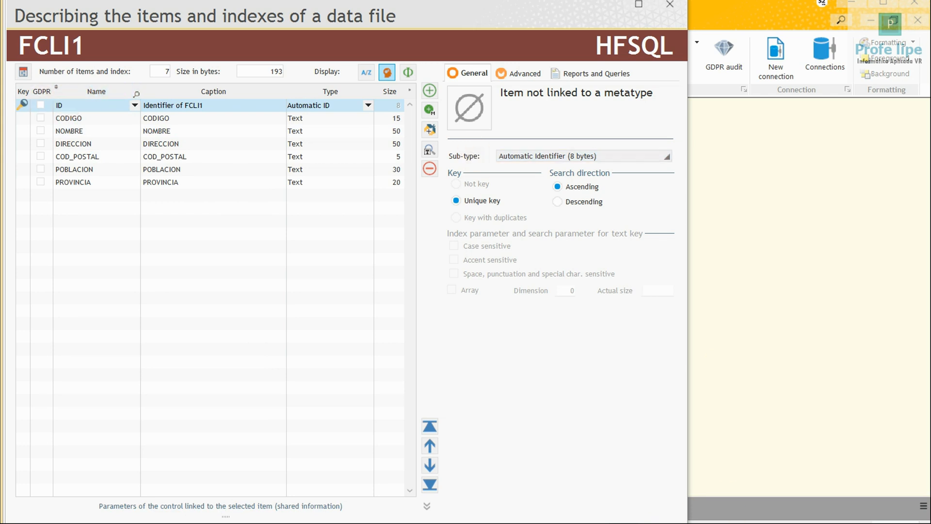
click(669, 510)
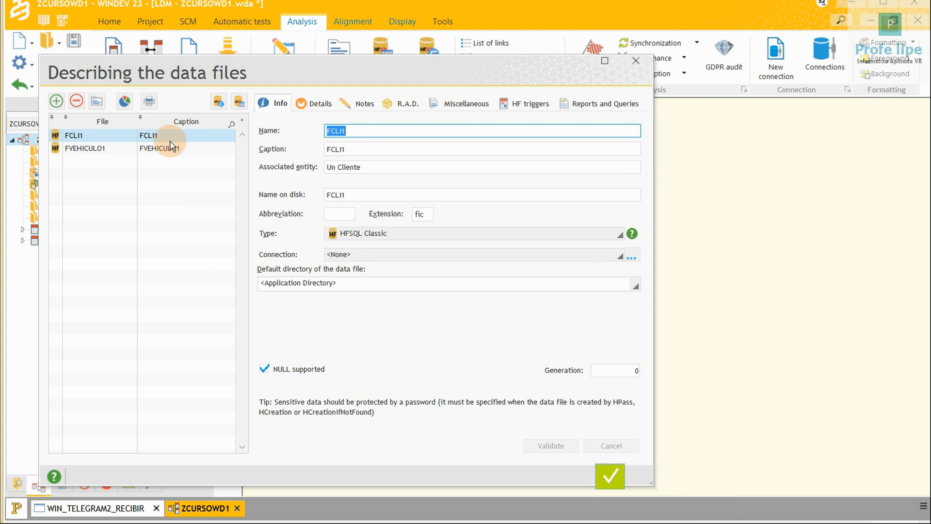
click(82, 150)
double_click(82, 150)
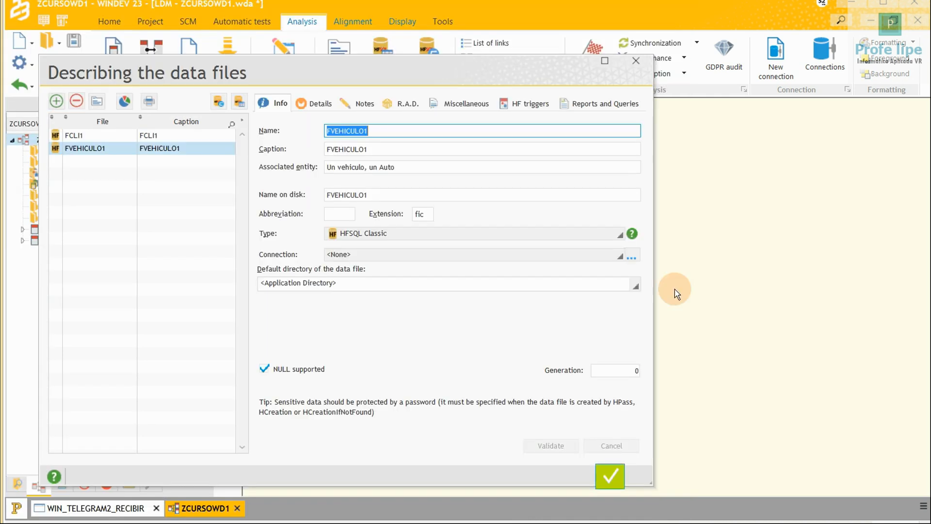
click(611, 475)
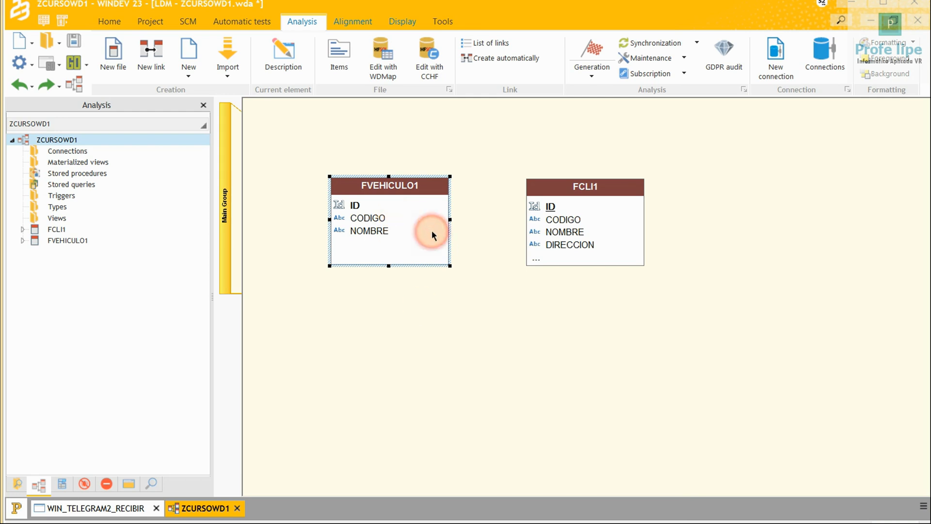
- Open the FVEHICULO1 item description and add an item CLI_ID with the same text as its caption
right_click(432, 235)
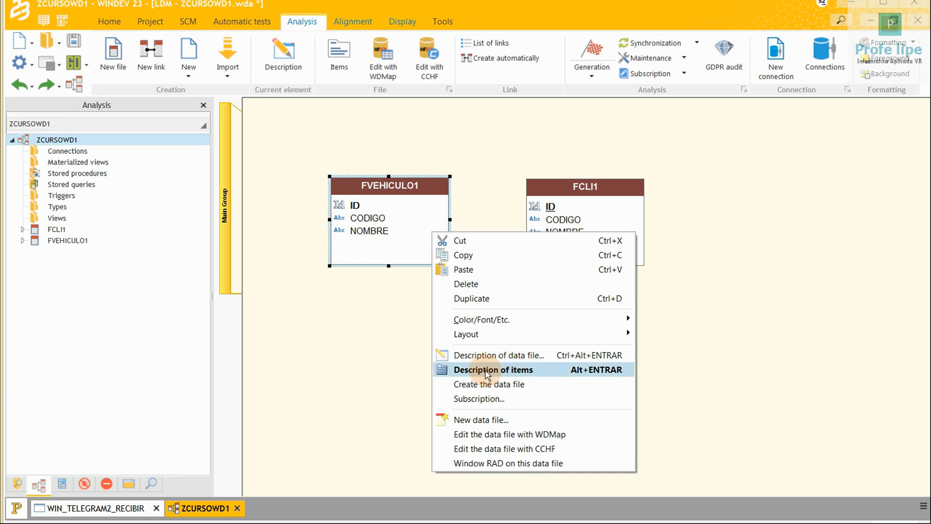
click(513, 371)
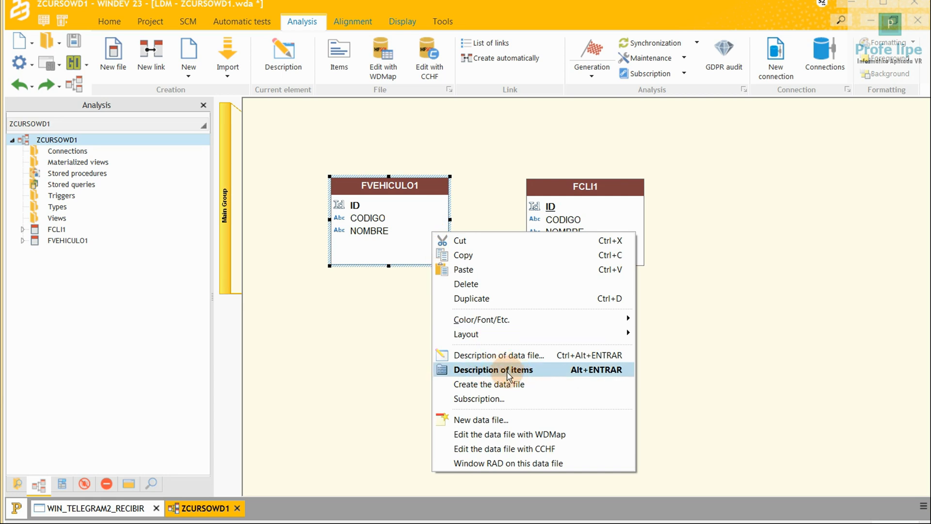
click(507, 373)
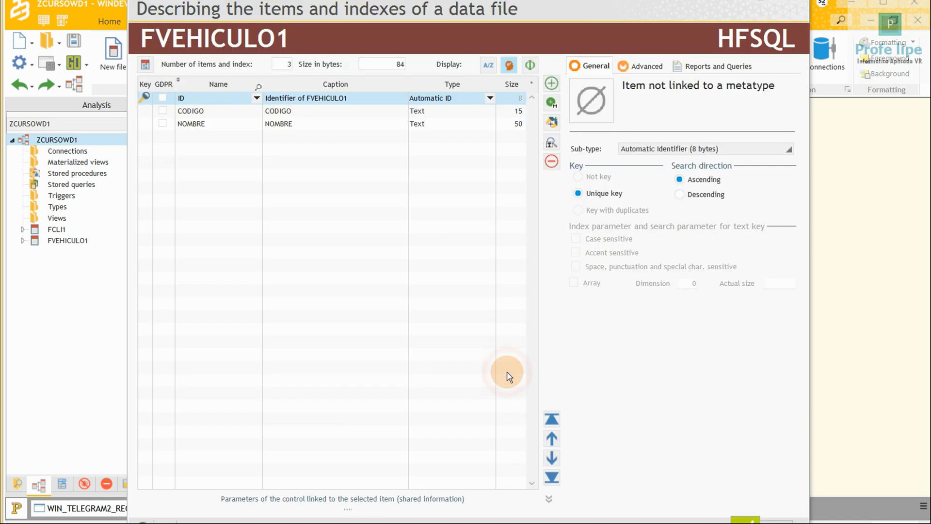
click(193, 137)
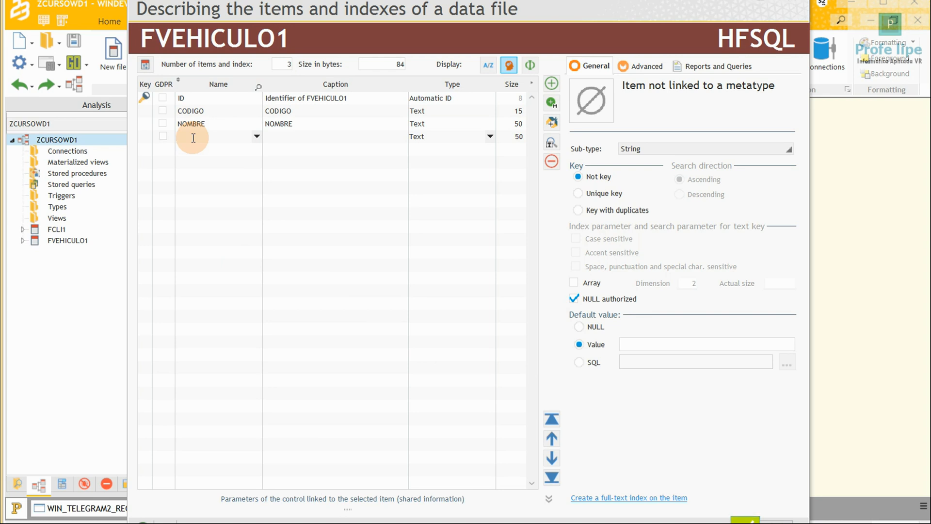
text(CLI_ID)
key(Tab)
- Rename the CLI_ID item in FVEHICULO1 to SOC_ID, in both its name and its caption
drag(197, 137, 171, 139)
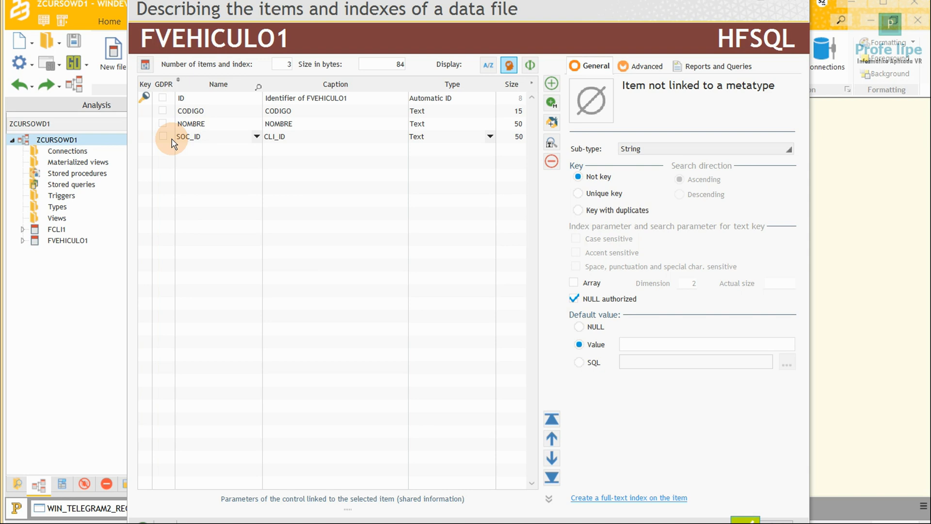
key(Tab)
text(SOC_ID)
key(Tab)
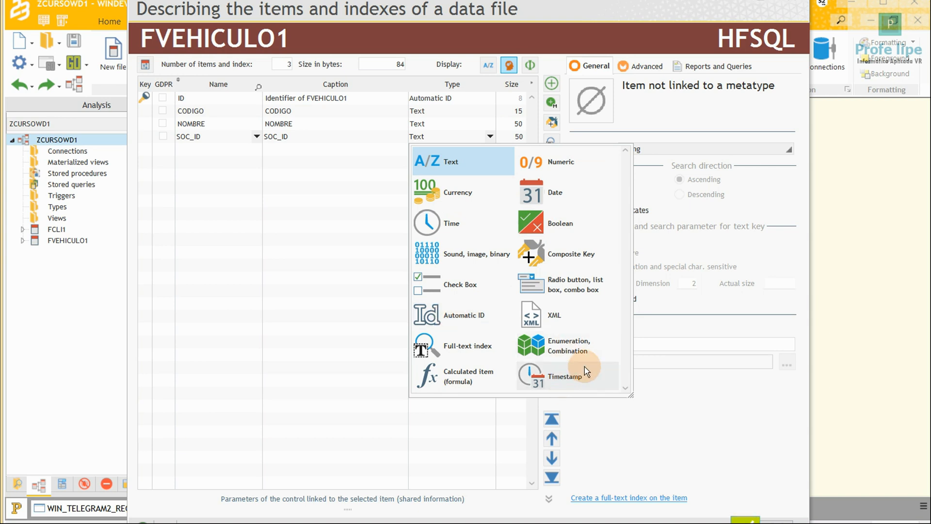
- Set the type of the SOC_ID item in FVEHICULO1 to Automatic ID
click(280, 214)
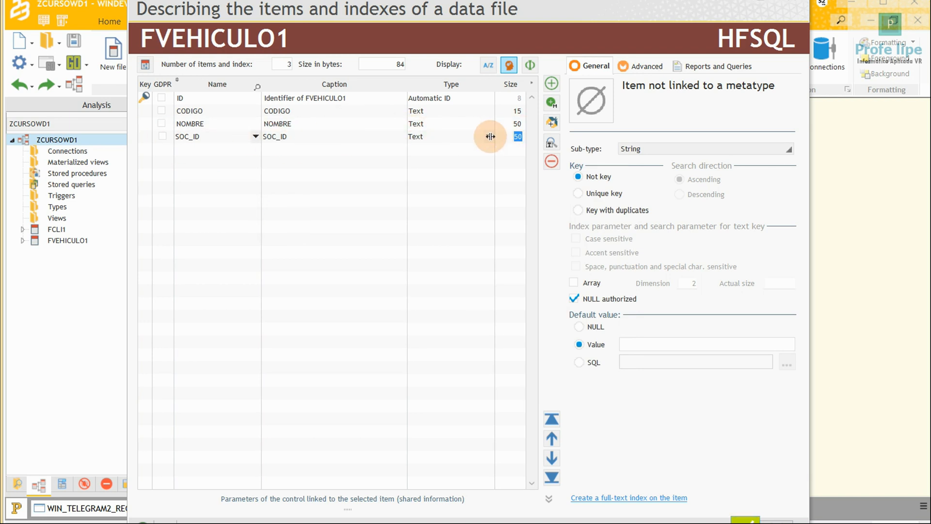
click(489, 136)
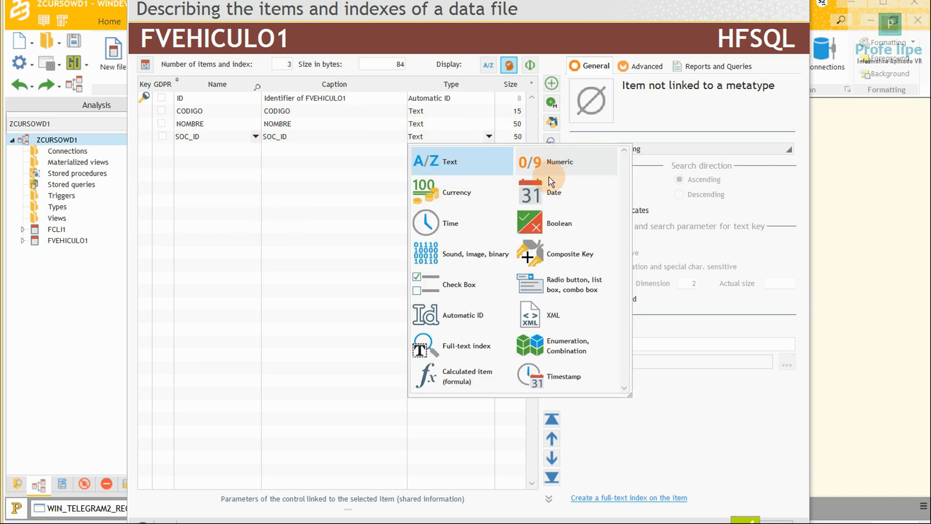
click(460, 318)
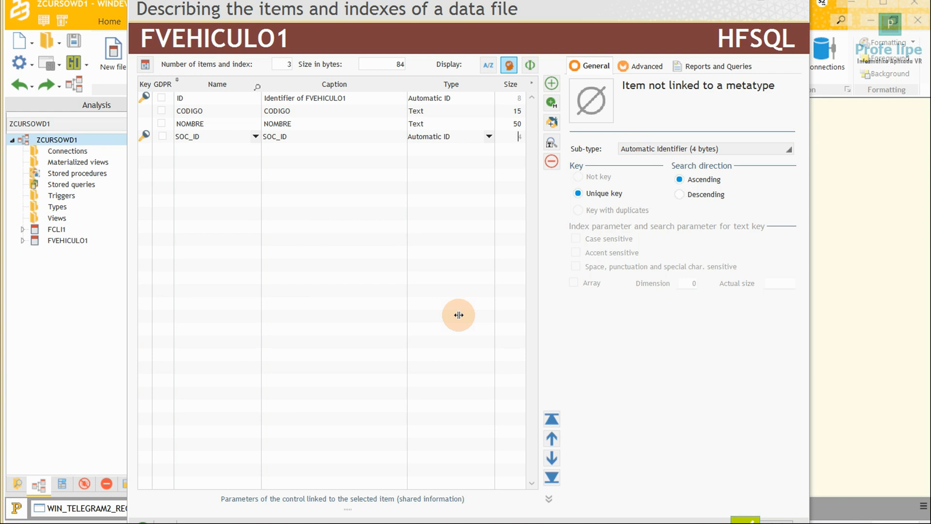
- Change the SOC_ID item to a Numeric type, stored as a signed 8-byte integer
click(489, 137)
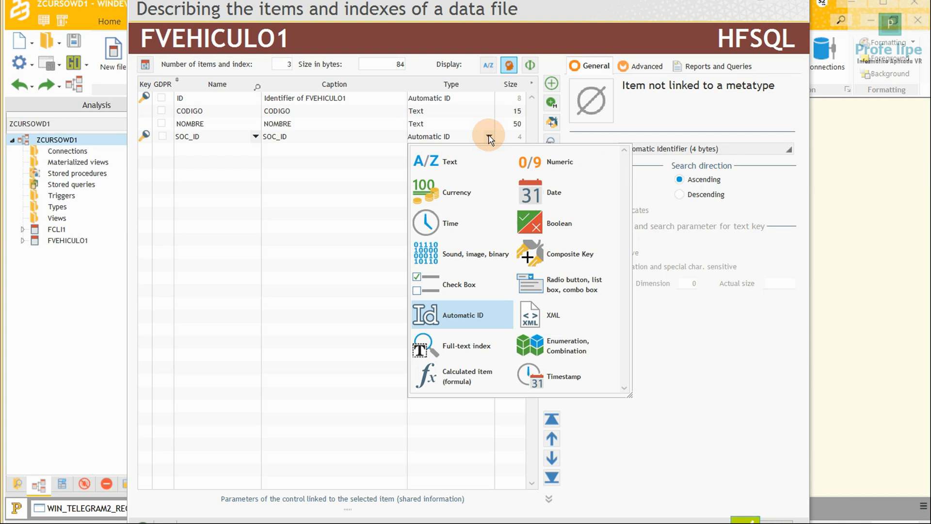
click(569, 160)
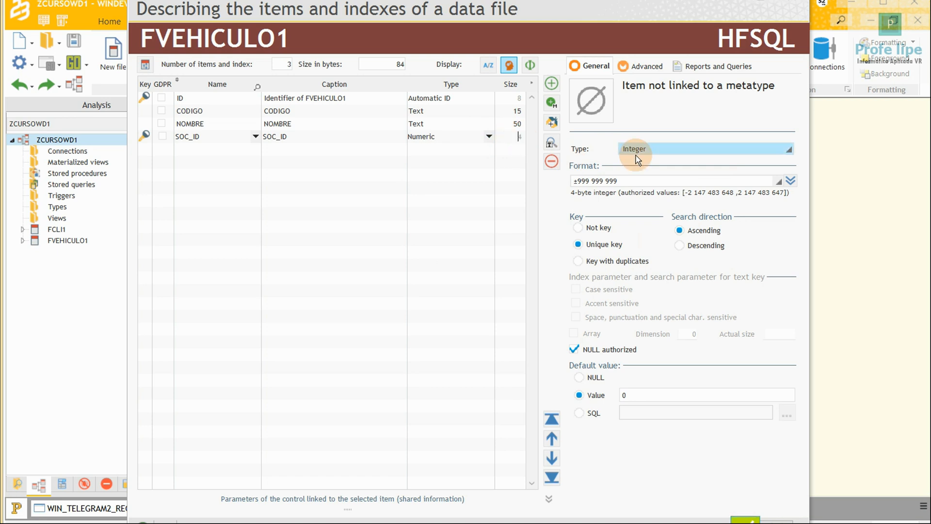
click(668, 150)
click(668, 150)
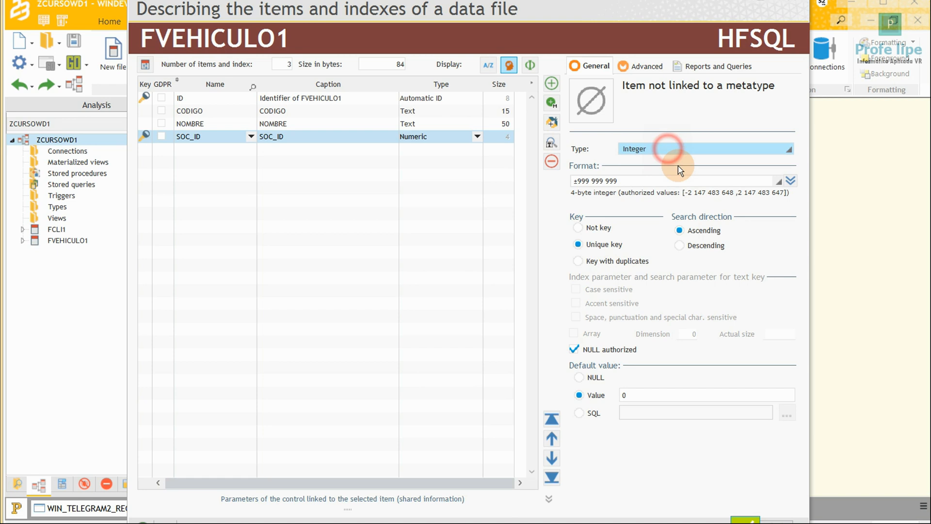
click(782, 181)
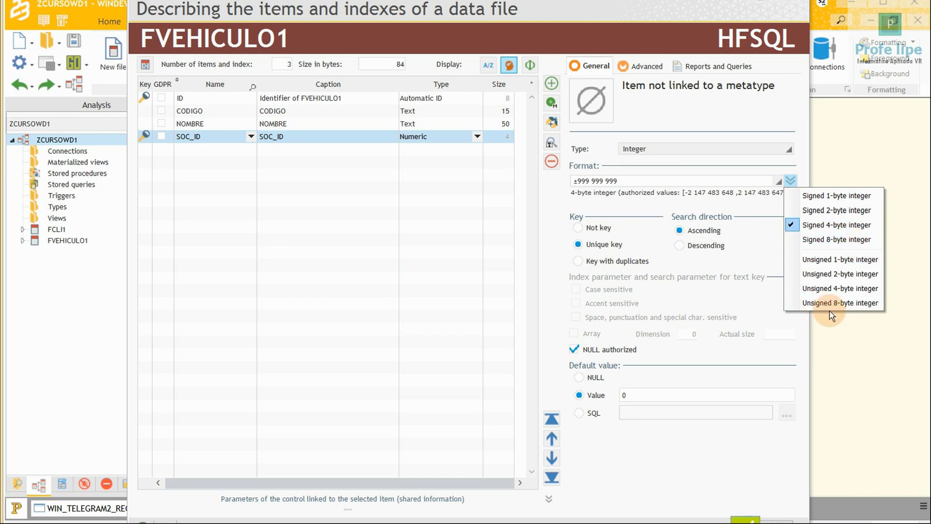
click(827, 240)
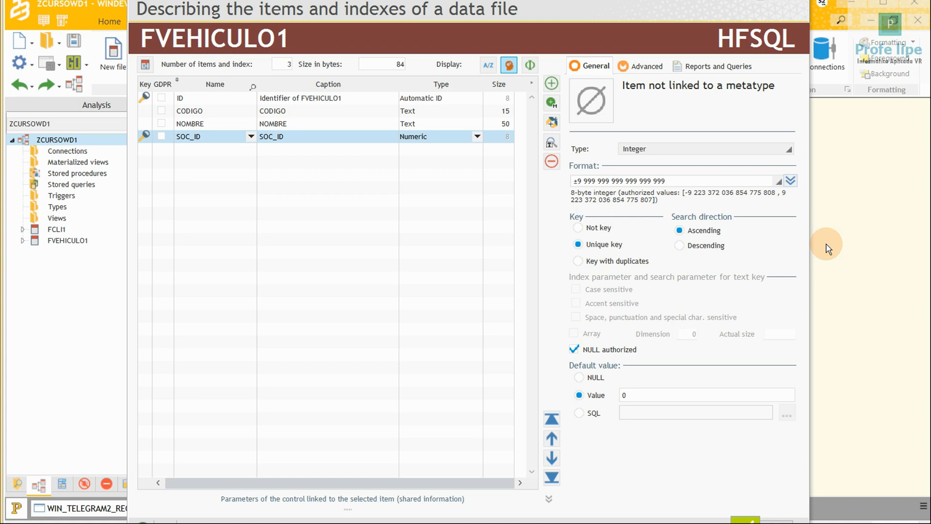
- Add a Timestamp item TS_CREAC to FVEHICULO1, with the same text as its caption
click(186, 149)
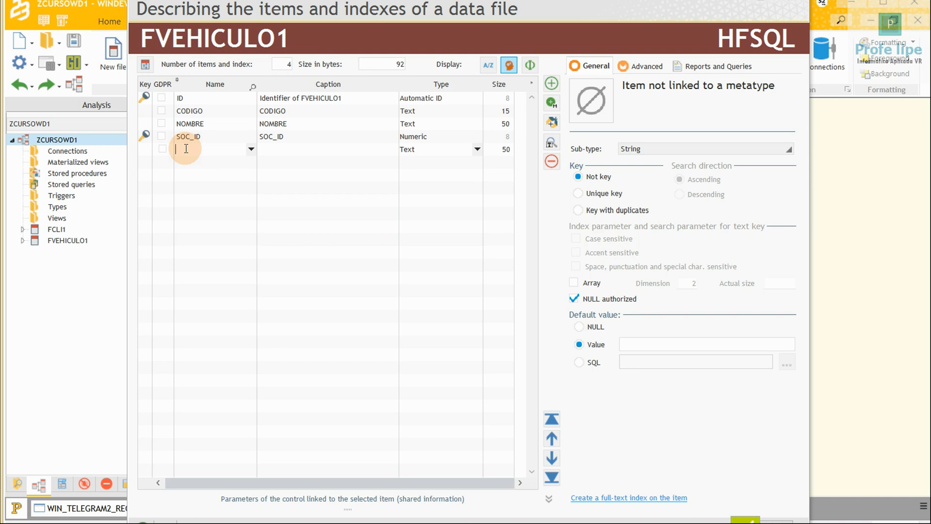
text(TS)
text(_)
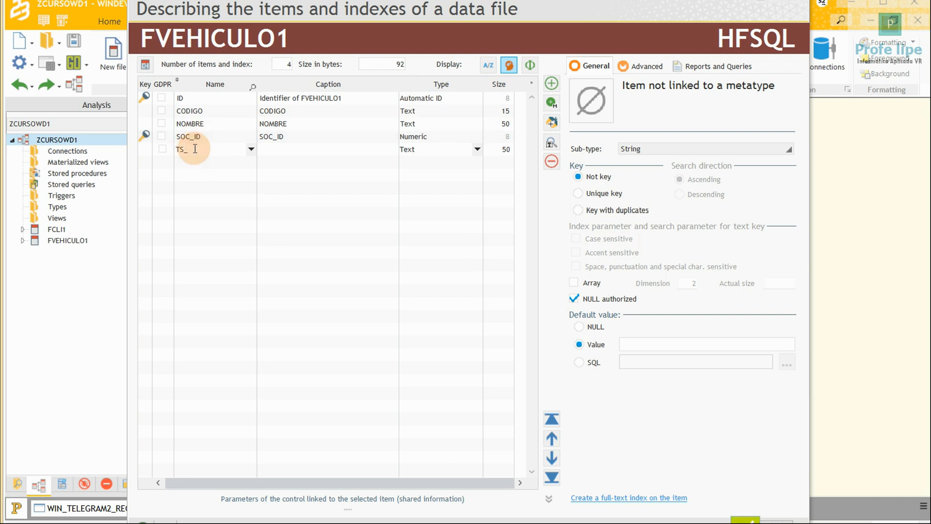
text(CREAC)
key(Tab)
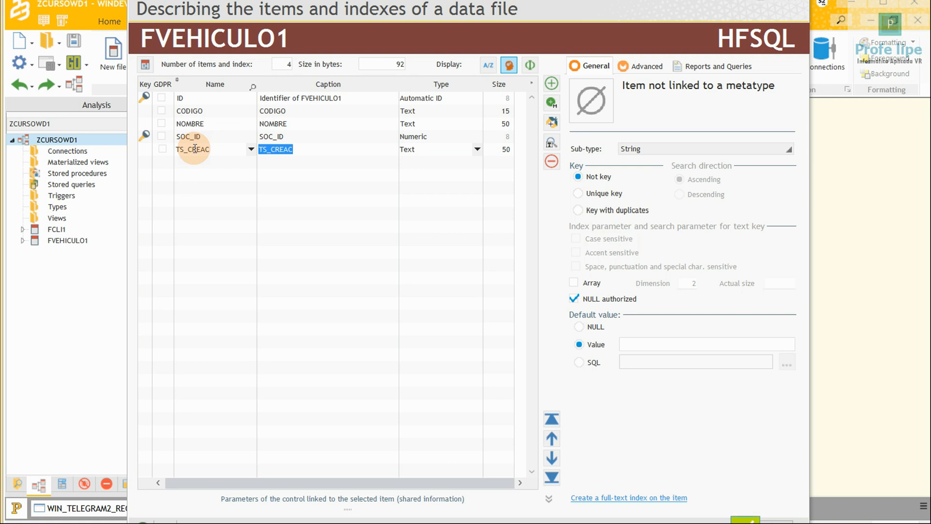
click(476, 149)
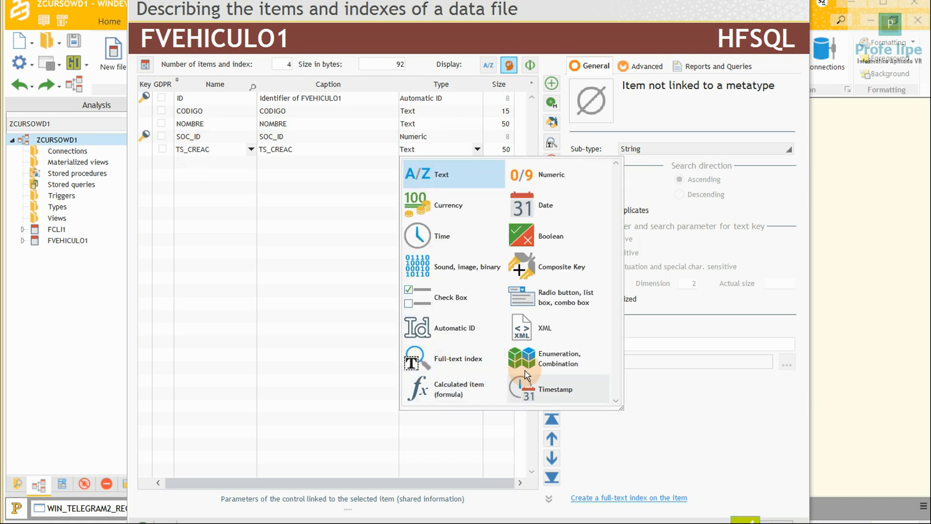
click(556, 389)
click(655, 150)
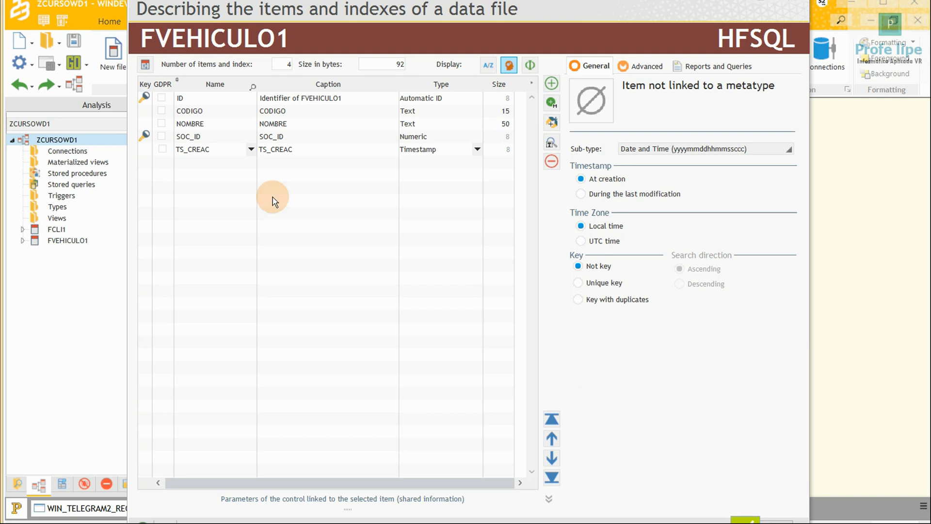
click(202, 161)
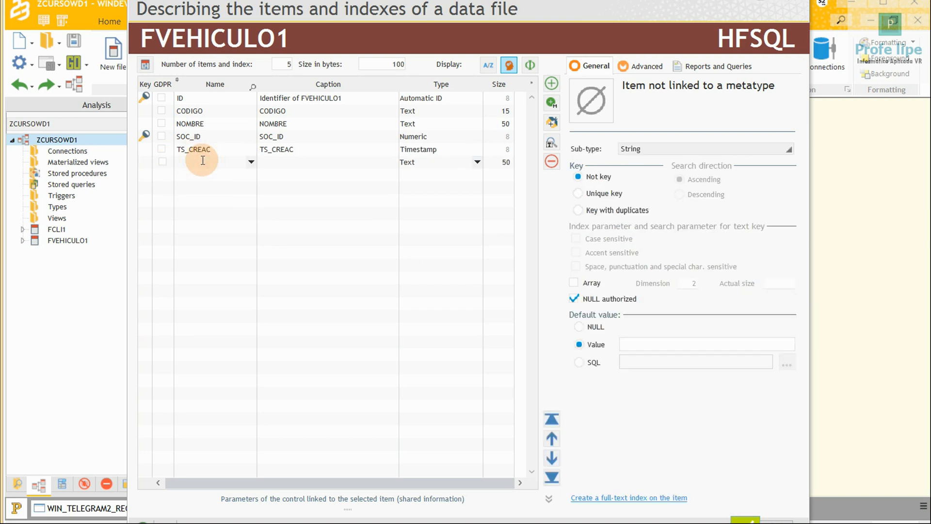
- Add a Timestamp item TS_MODIF to FVEHICULO1, stamped during the last modification, and validate the file's item description
text(TS_MODIF)
key(Tab)
click(477, 163)
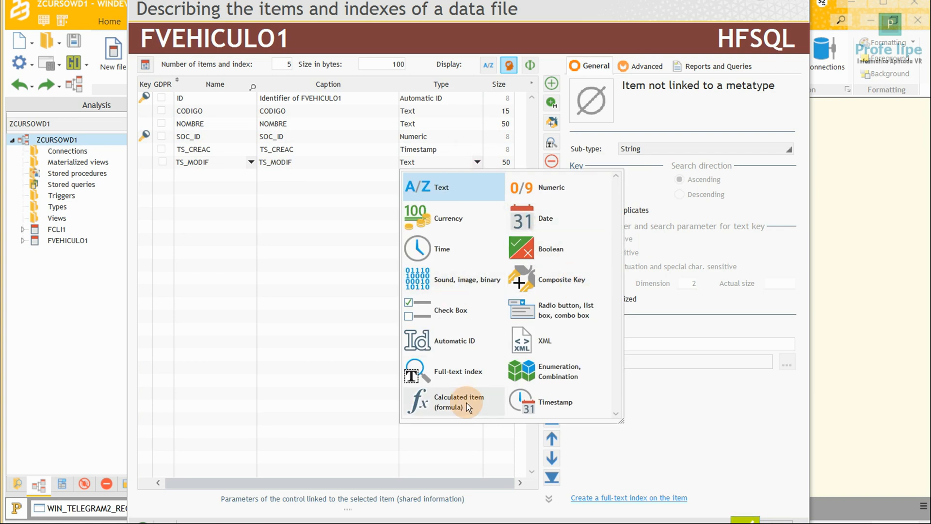
click(548, 400)
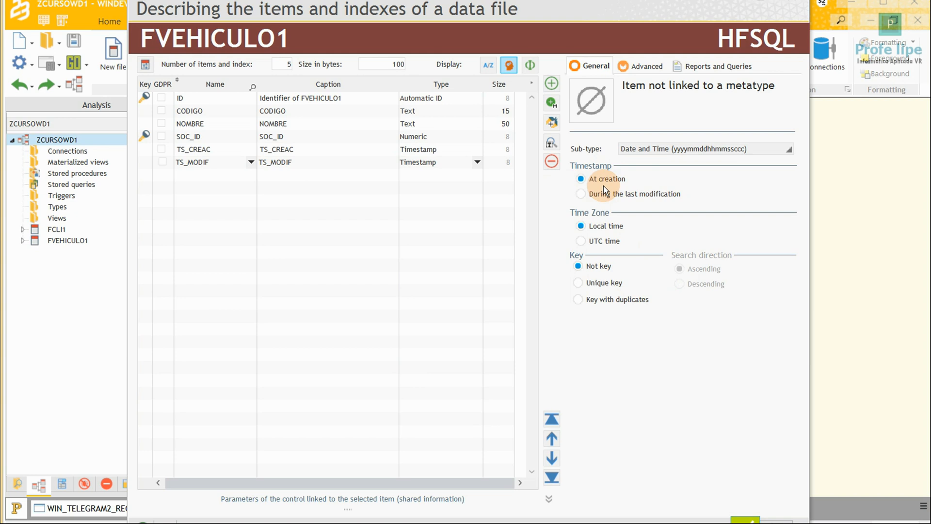
click(581, 194)
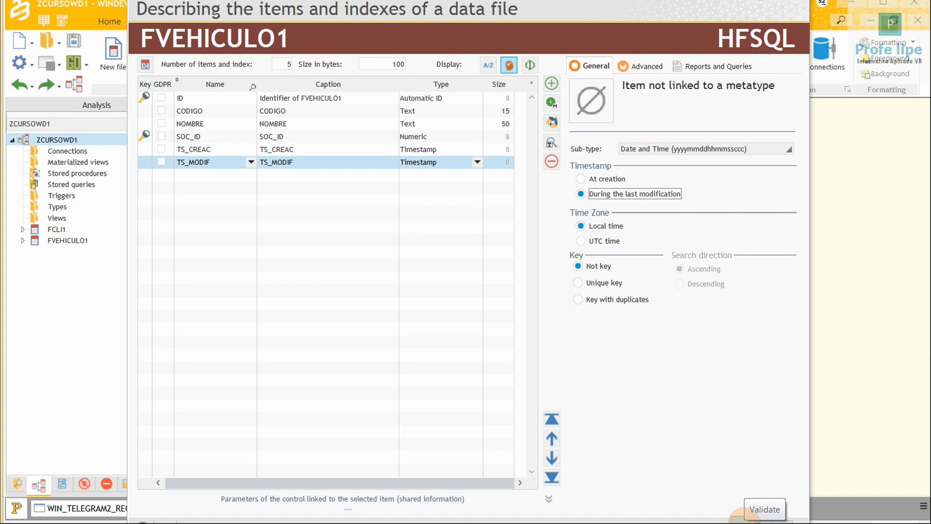
click(265, 137)
click(746, 519)
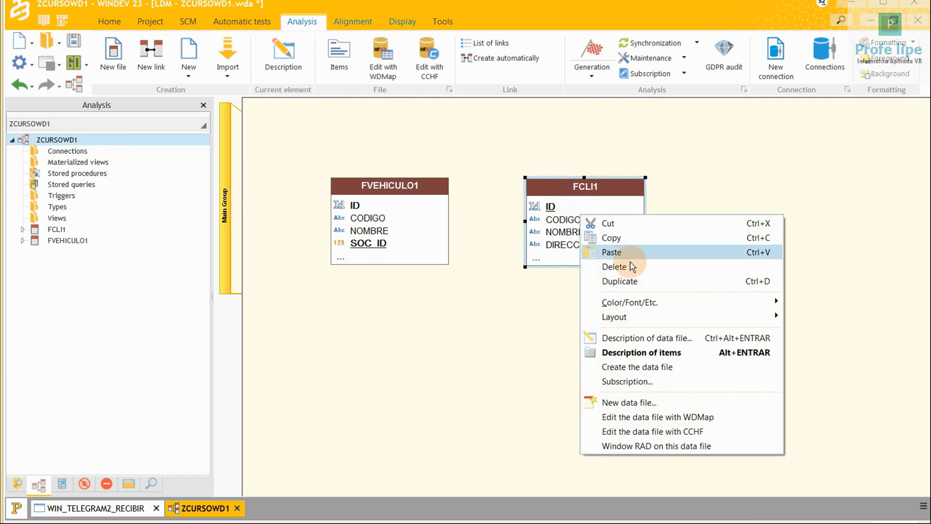
- Add a TS_CREAC item to the FCLI1 data file, reusing the existing description from FVEHICULO1
click(637, 336)
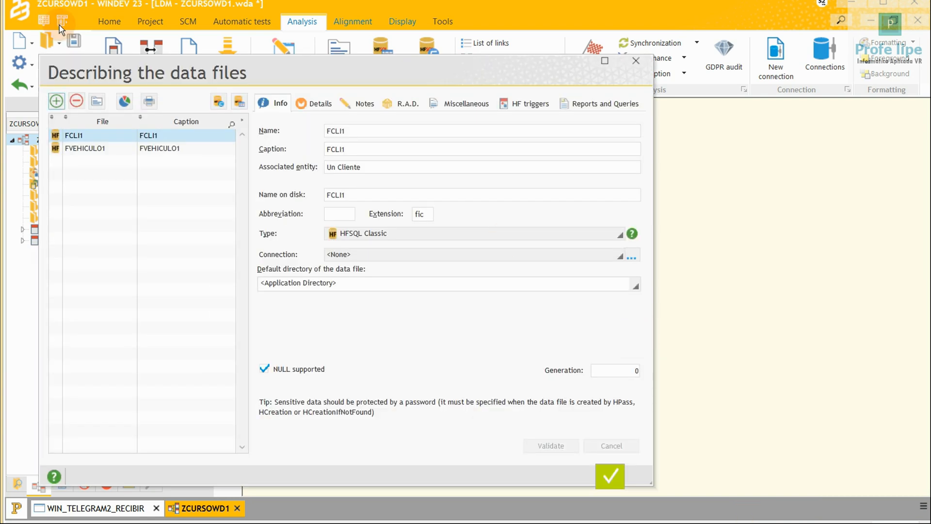
double_click(73, 134)
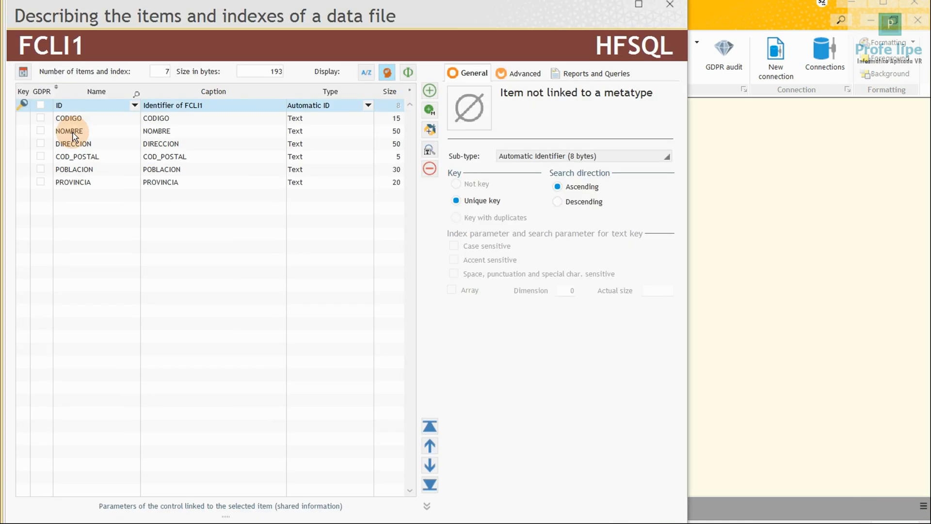
click(78, 201)
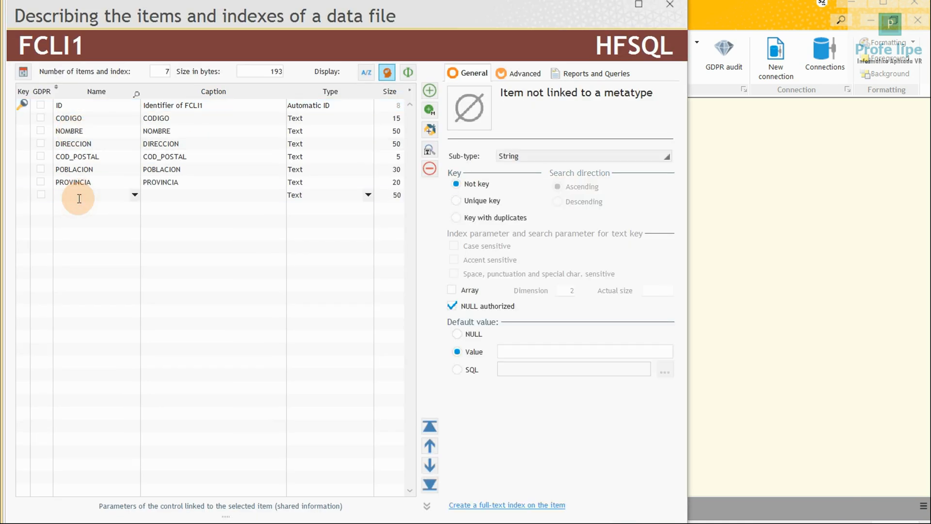
text(TS_CREAC)
key(Return)
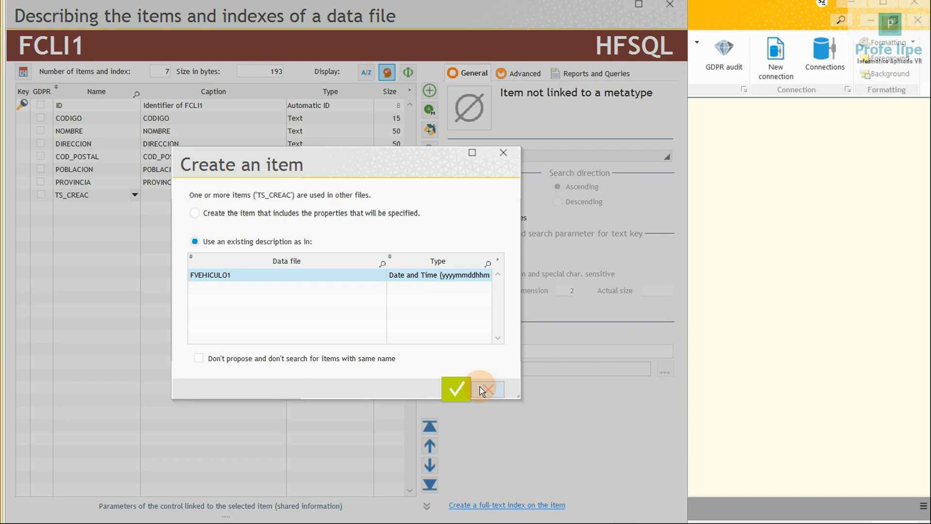
click(460, 388)
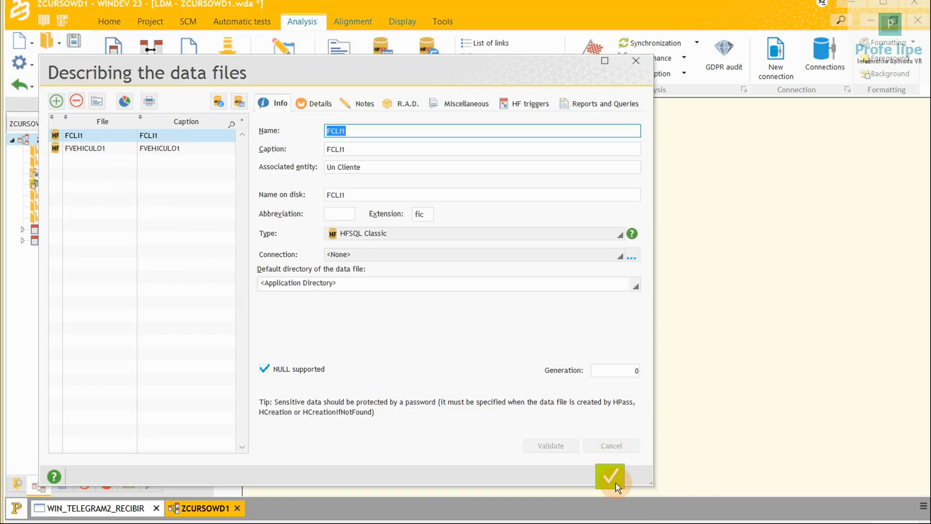
- Add a TS_MODIF item to FCLI1 using the existing FVEHICULO1 description, and validate the data file descriptions
double_click(84, 138)
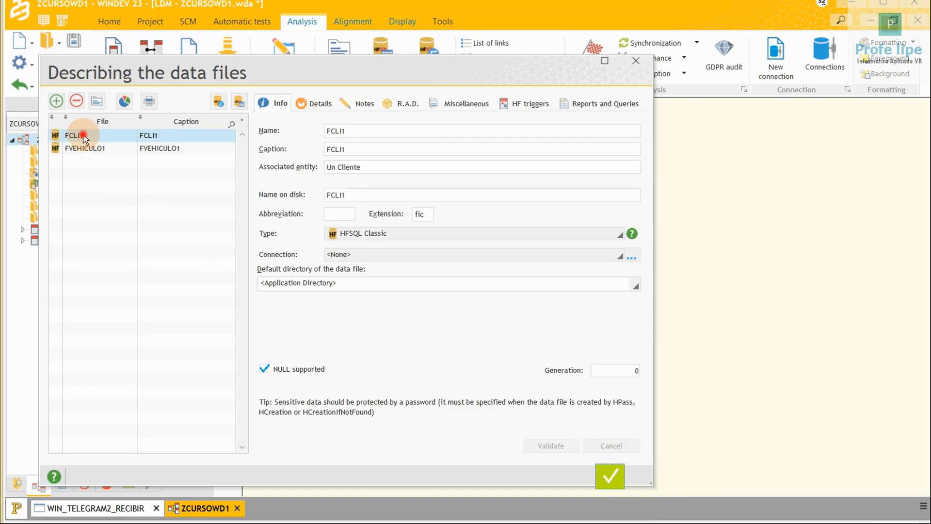
click(79, 209)
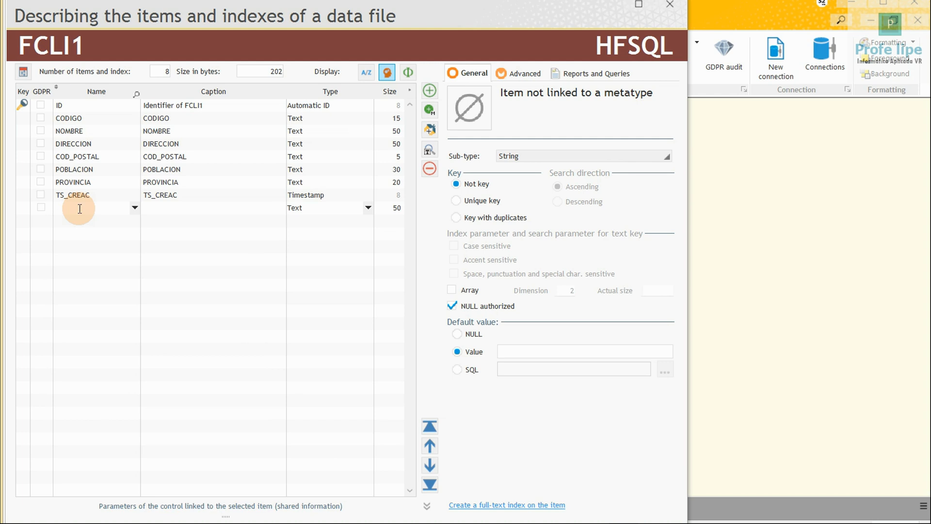
text(TS_MODIF)
key(Return)
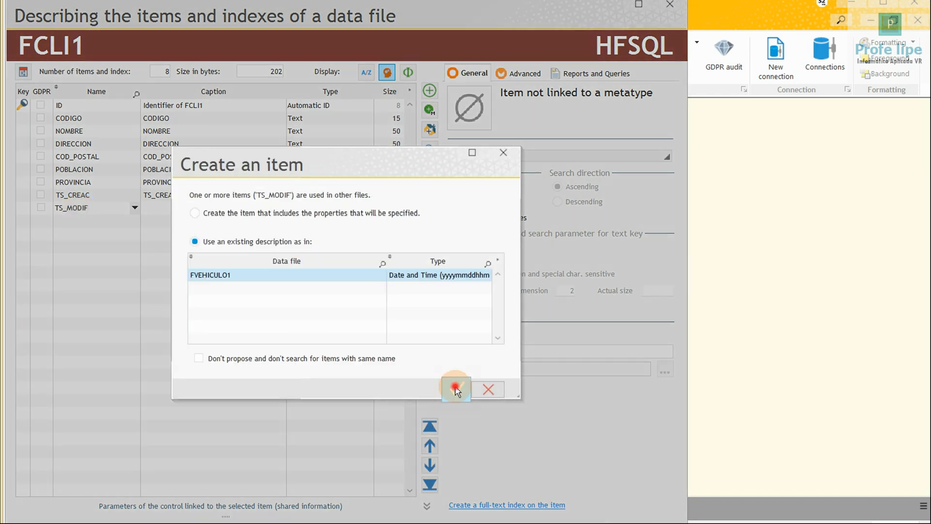
click(456, 391)
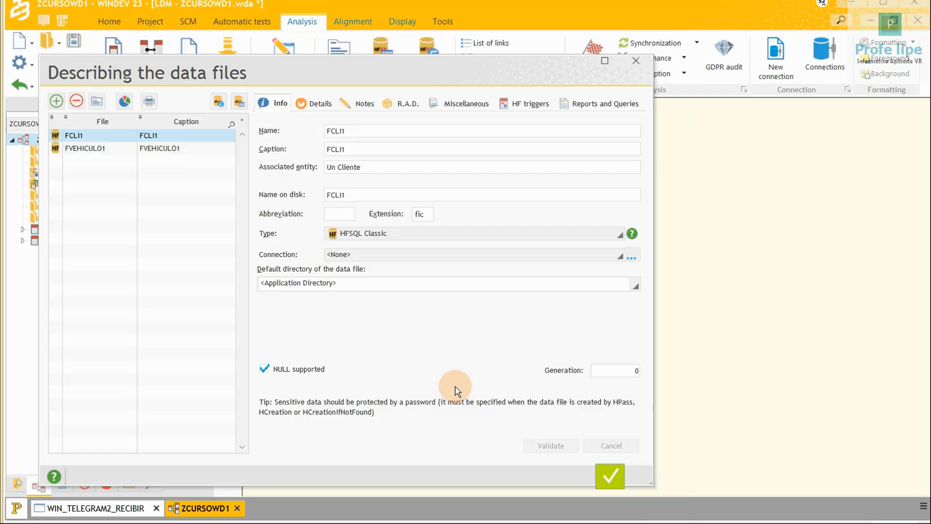
click(604, 474)
- Review the item description of FCLI1, checking its items, types and sizes, and close it
right_click(606, 215)
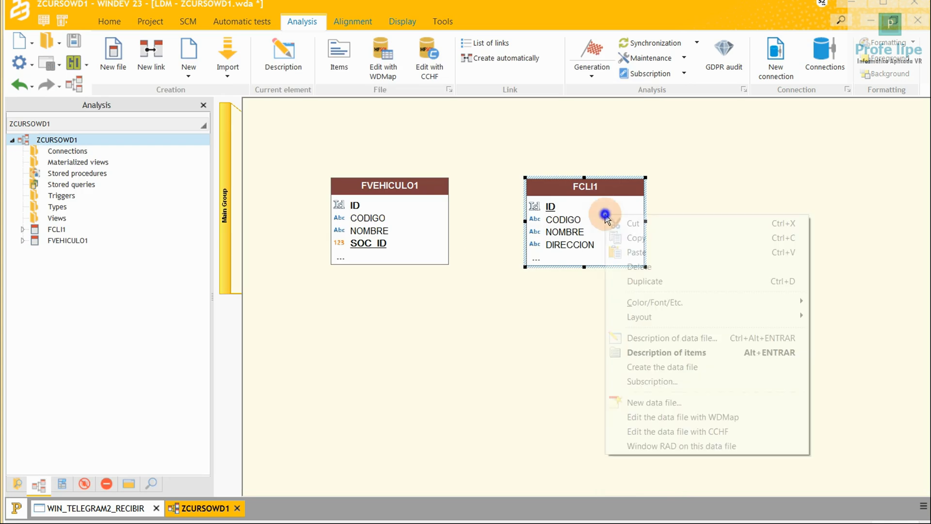
click(665, 352)
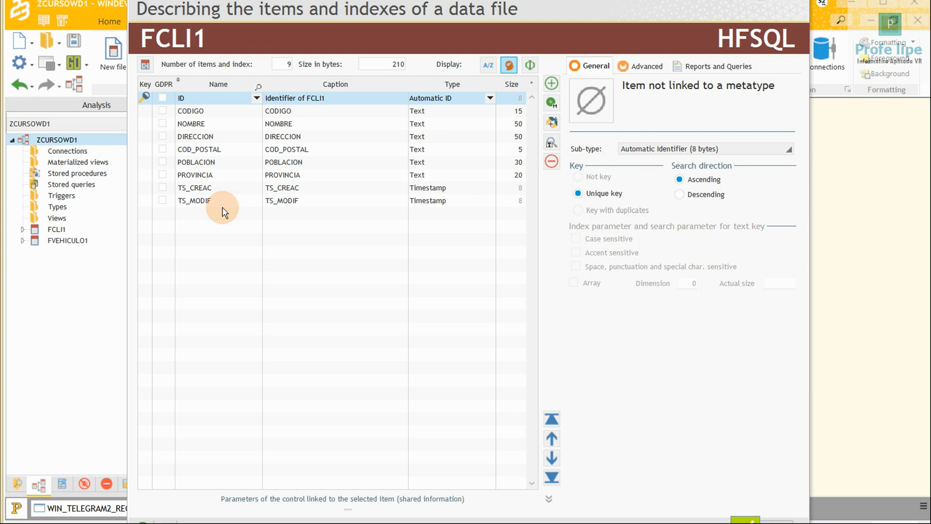
mouse_move(180, 14)
mouse_down()
mouse_move(179, 34)
mouse_move(174, 1)
mouse_up()
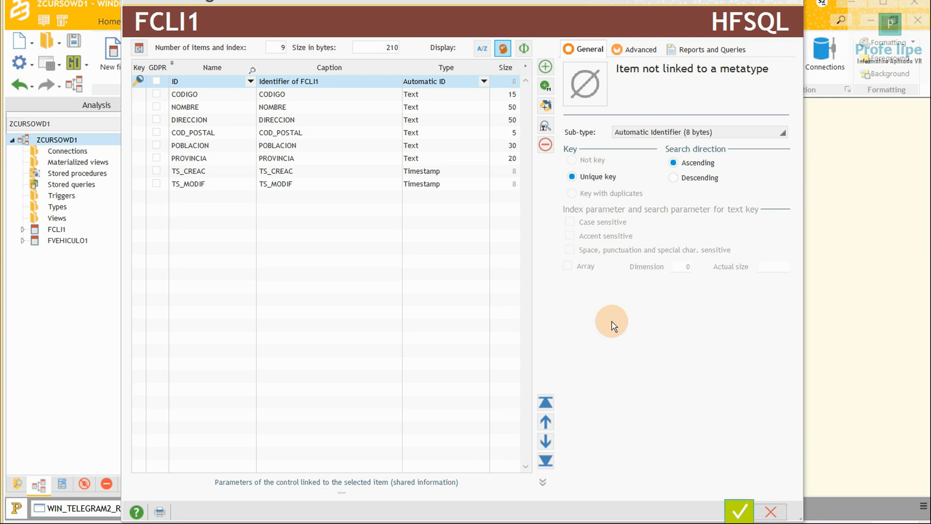
click(739, 511)
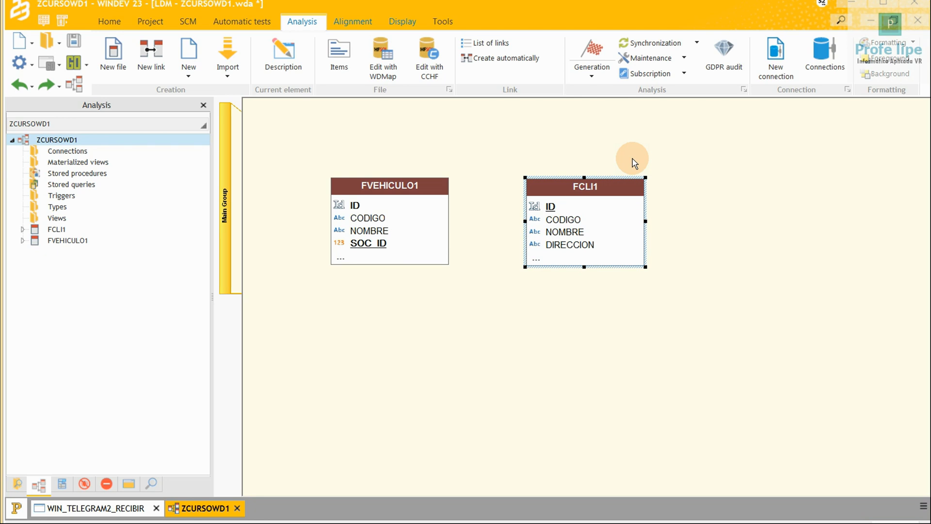
- Close the ZCURSOWD1 analysis, saving its changes and applying the modifications to the project
click(915, 20)
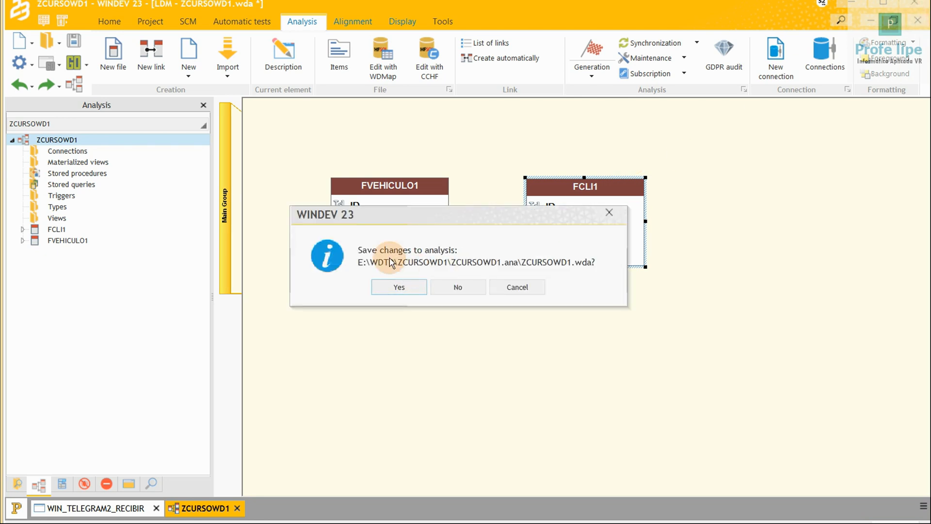
click(399, 287)
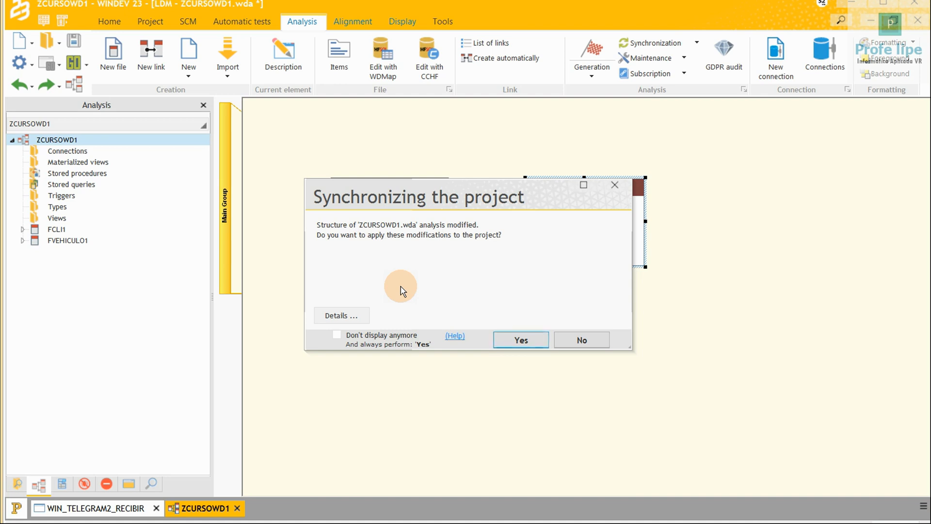
click(525, 342)
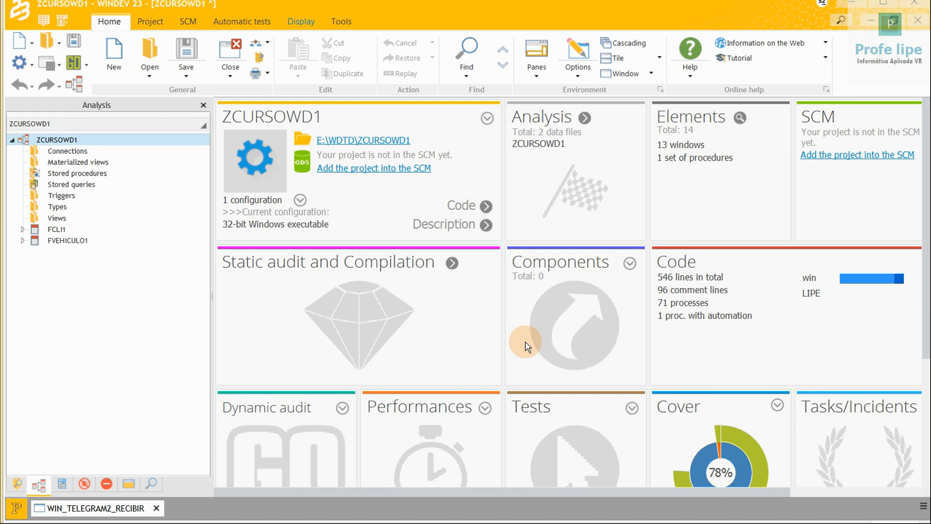
- Look through the project's elements and expand FCLI1 and FVEHICULO1 in the analysis tree to examine their items
click(18, 483)
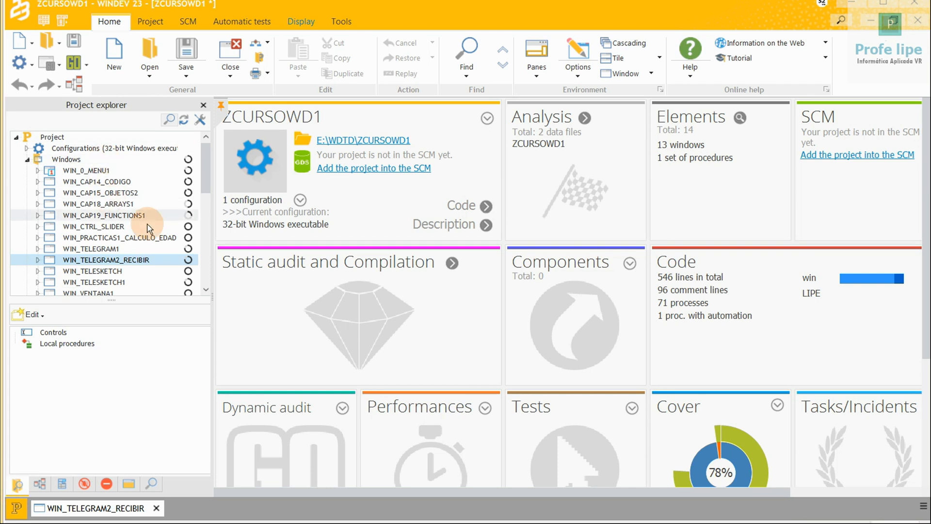
drag(205, 165, 198, 216)
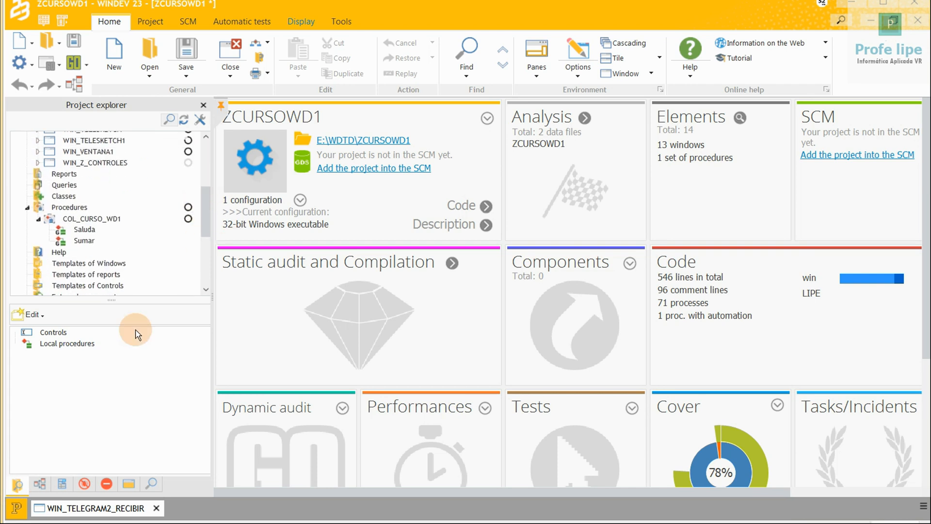
click(38, 484)
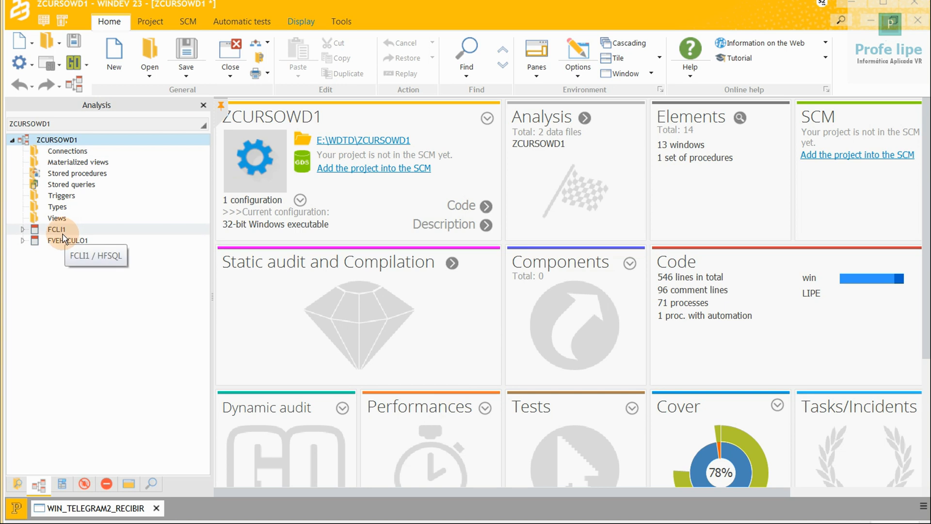
click(23, 229)
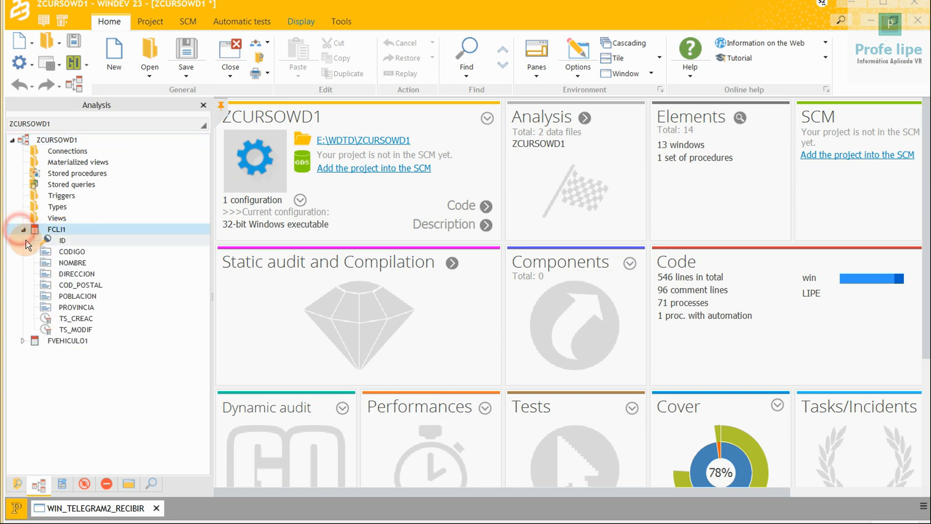
click(23, 341)
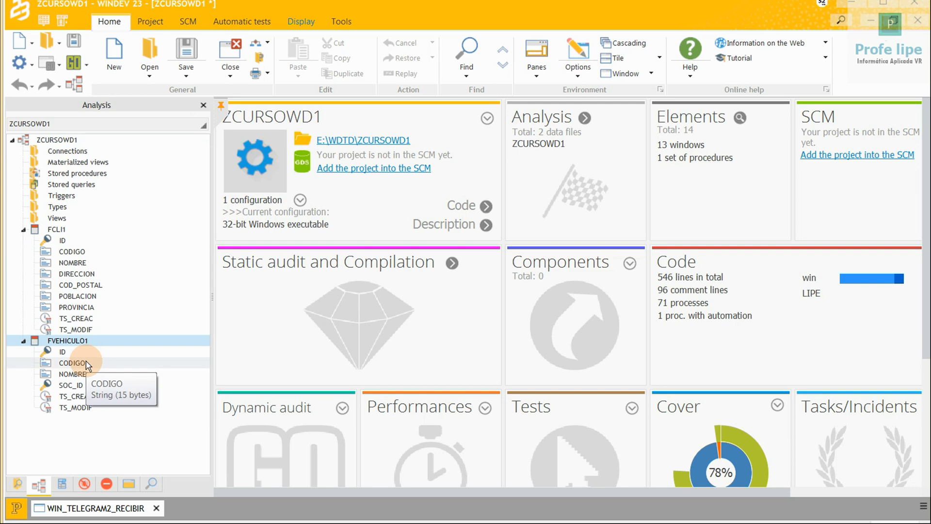